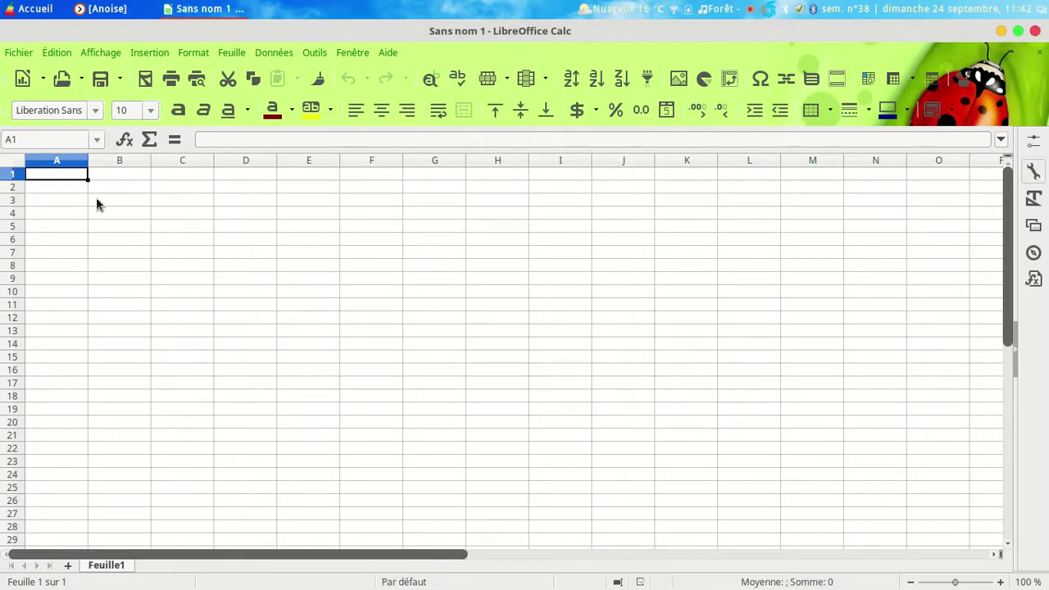
Enter the heading "horaire" in cell A2.
left_click(77, 190)
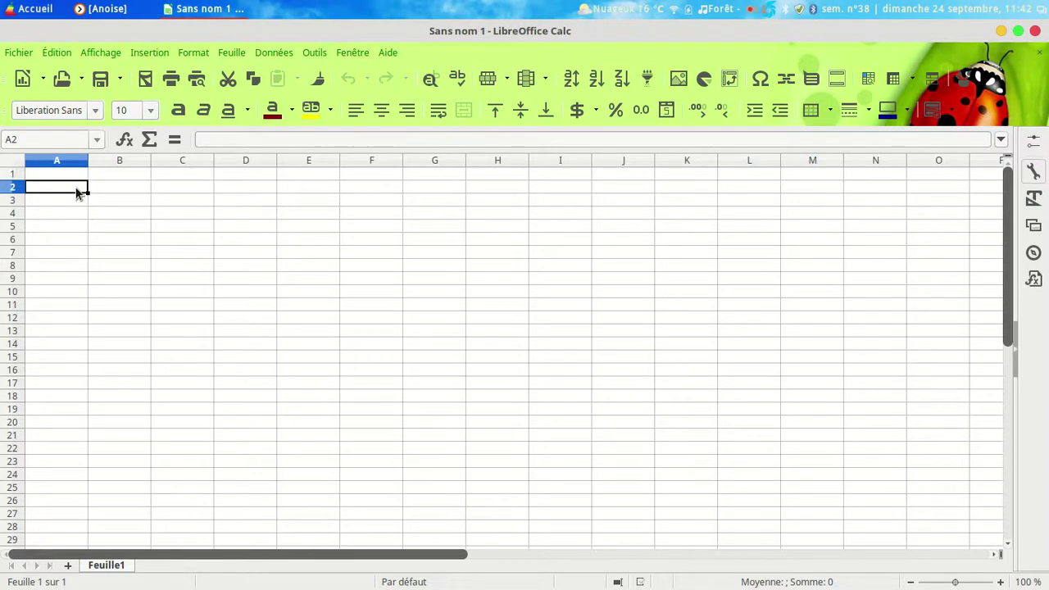
type("horaire")
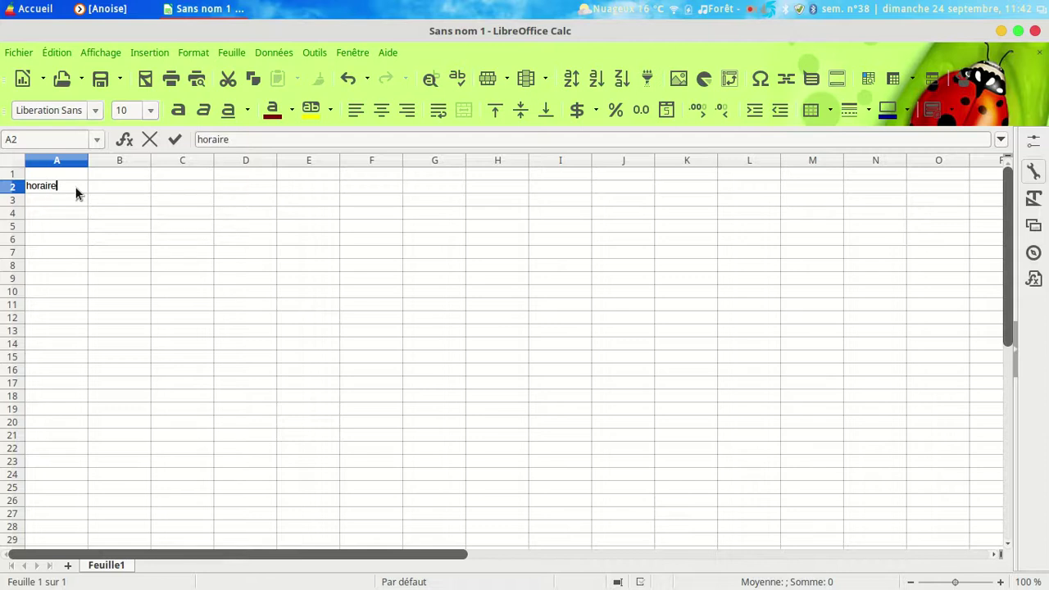
key("Return")
Enter "Créneau 1" in A3 and autofill the series down to "Créneau 8" in A10.
type("c")
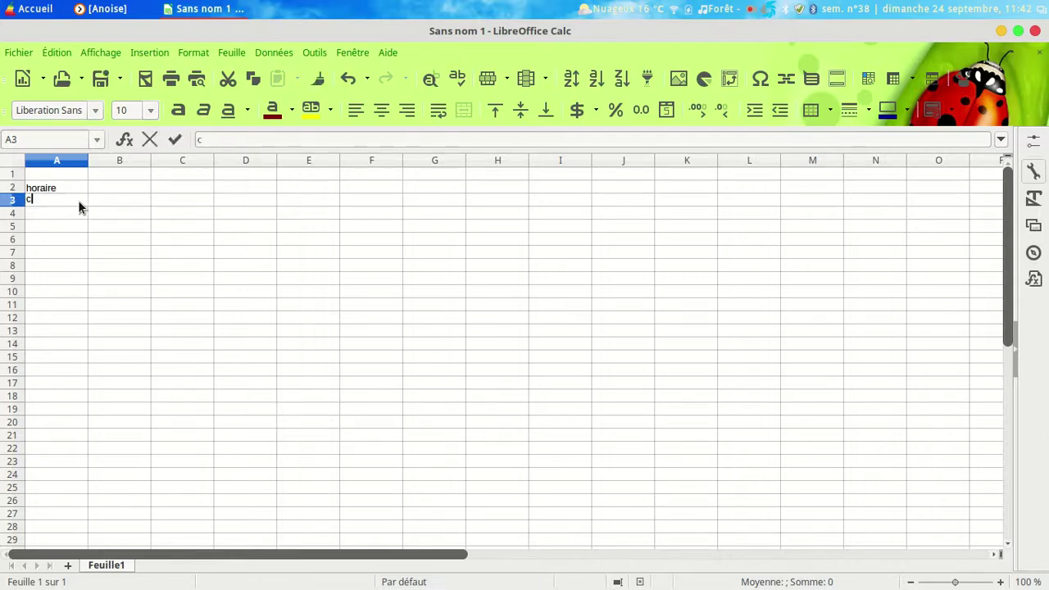
type("réneau 1")
left_click(79, 237)
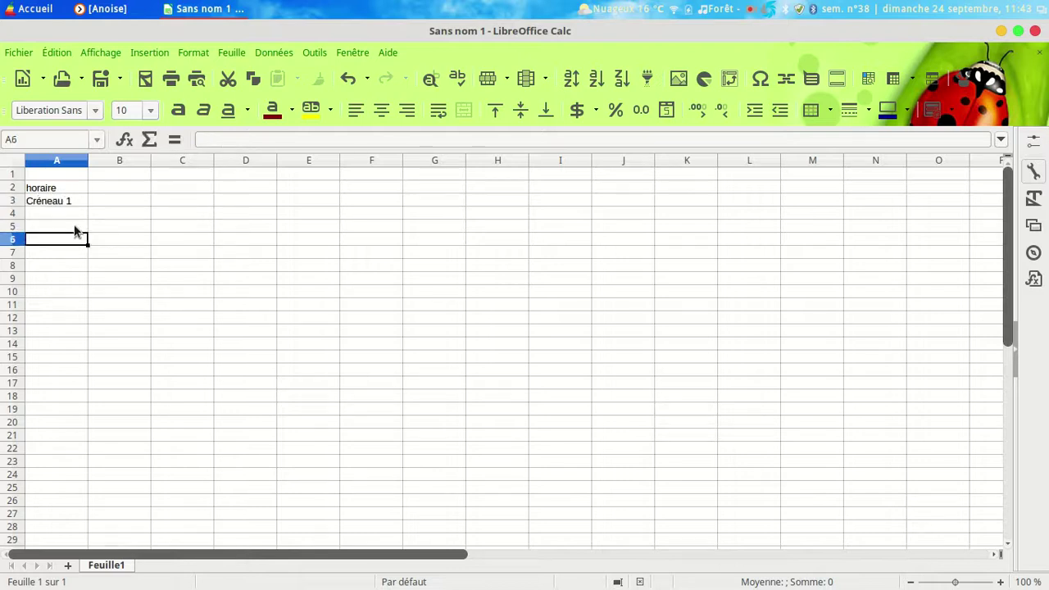
left_click(76, 204)
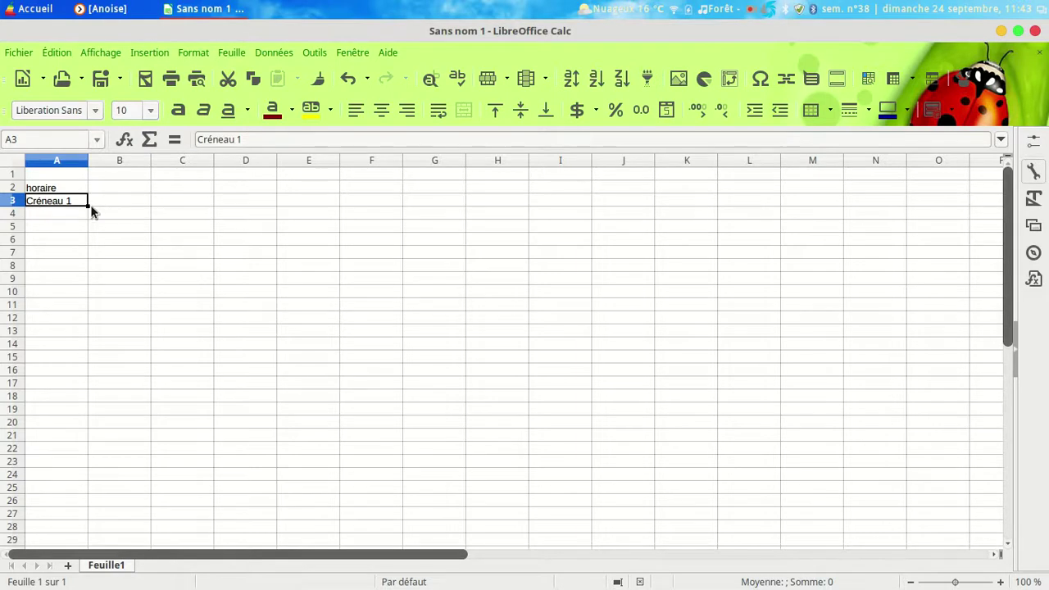
left_click_drag(87, 204, 87, 300)
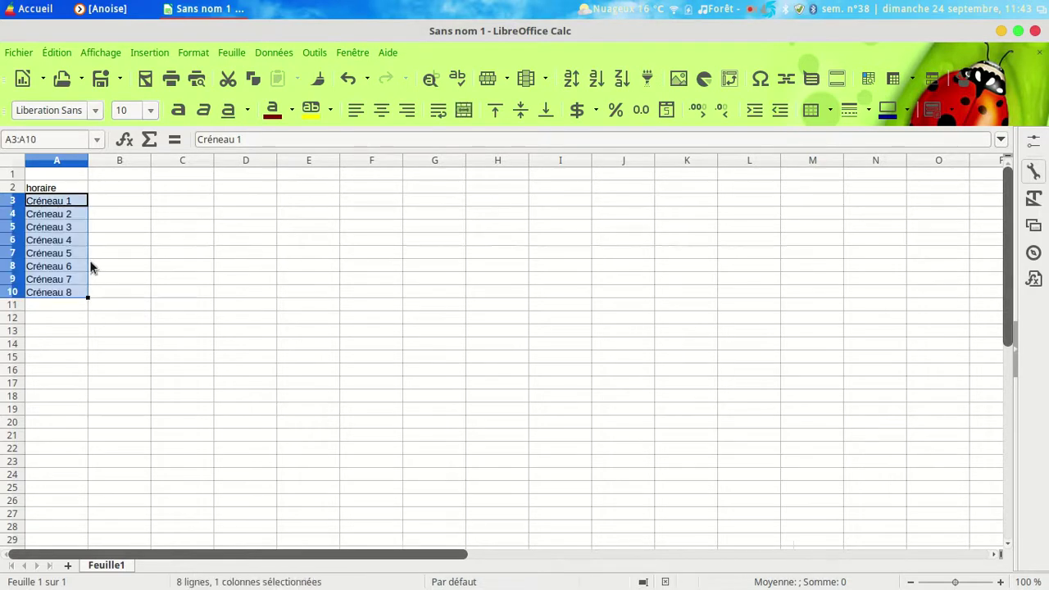
Enter "lundi" in B2 and autofill the weekdays across to "vendredi" in F2.
left_click(125, 188)
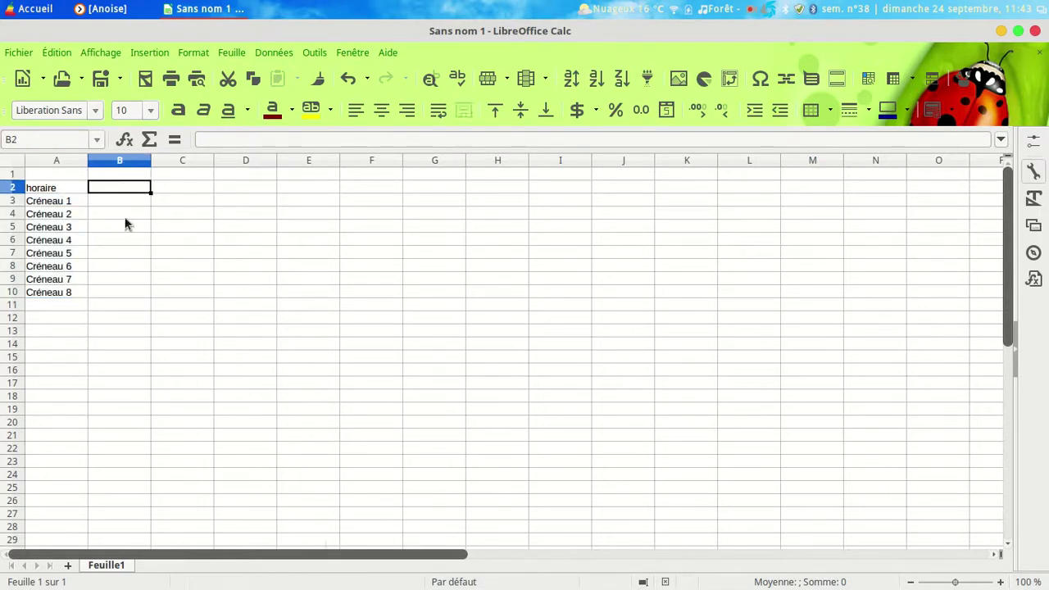
type("lundi")
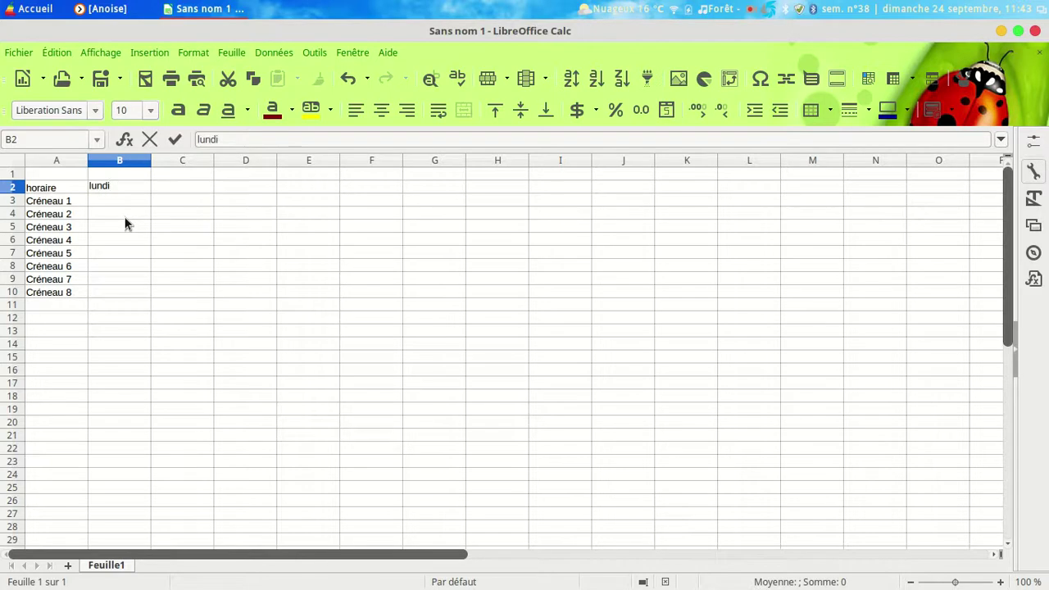
key("Return")
left_click(146, 190)
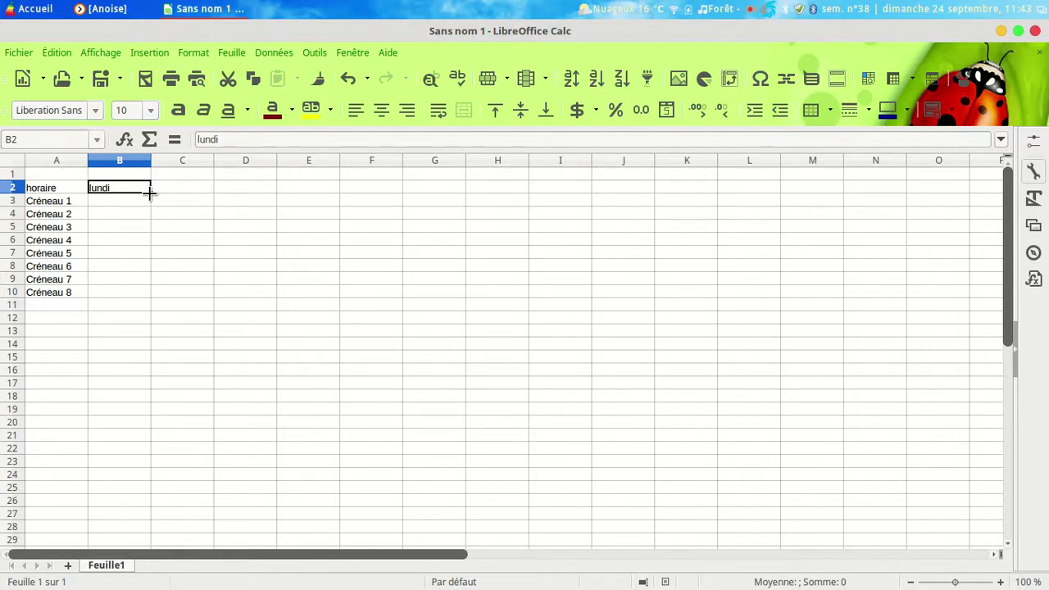
left_click_drag(150, 192, 380, 201)
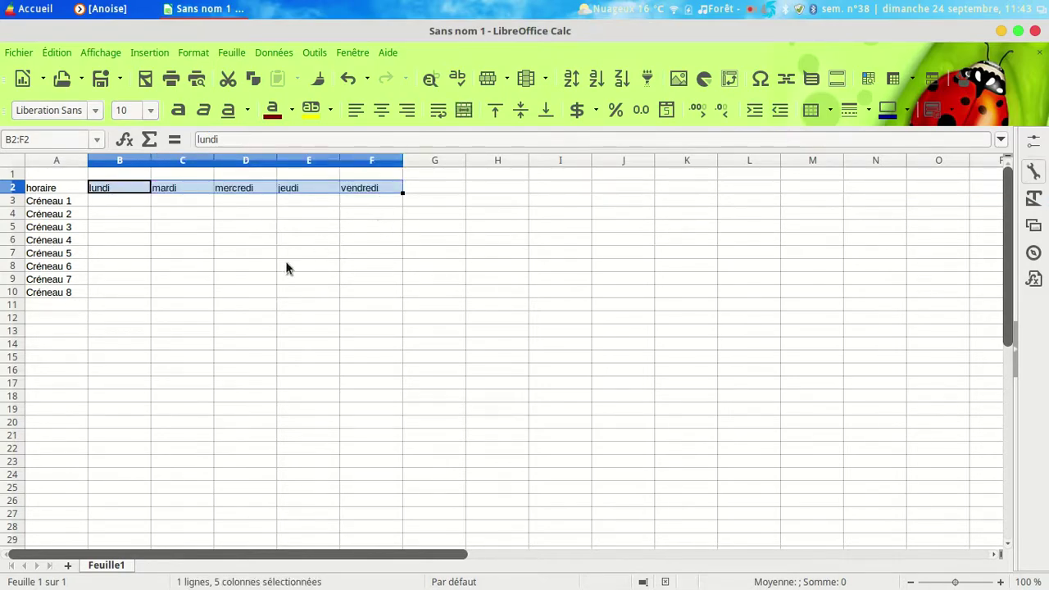
Format the weekday headers in B2:F2 with centred white text on a grey background.
left_click(382, 111)
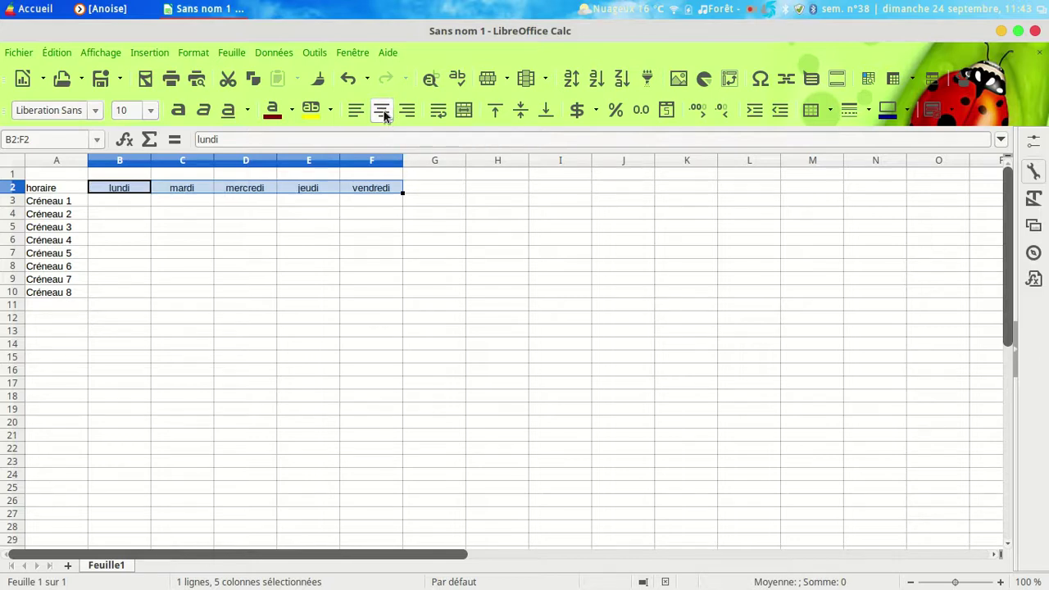
left_click(330, 110)
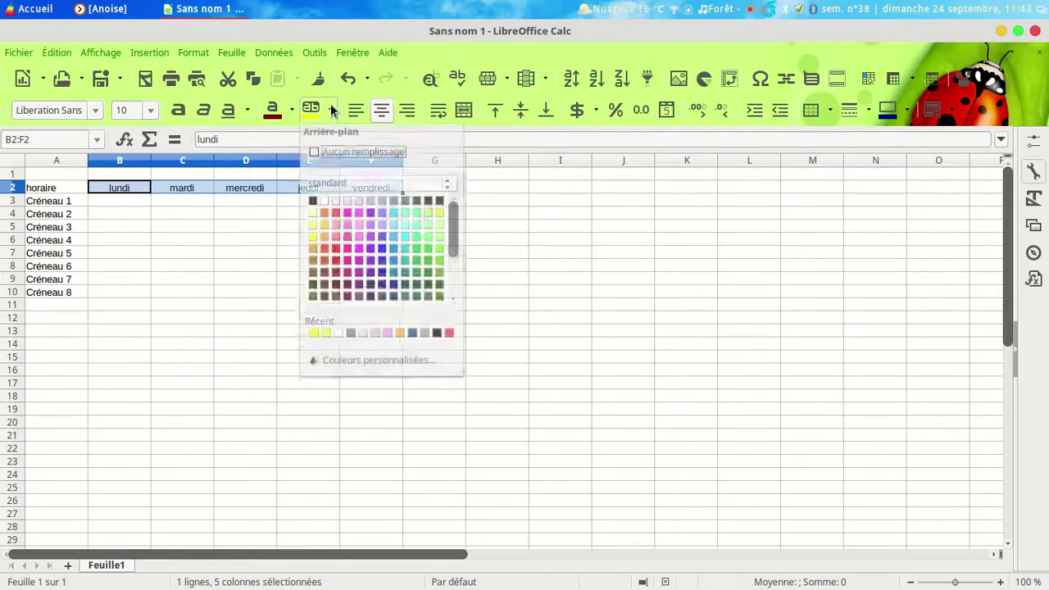
left_click(393, 204)
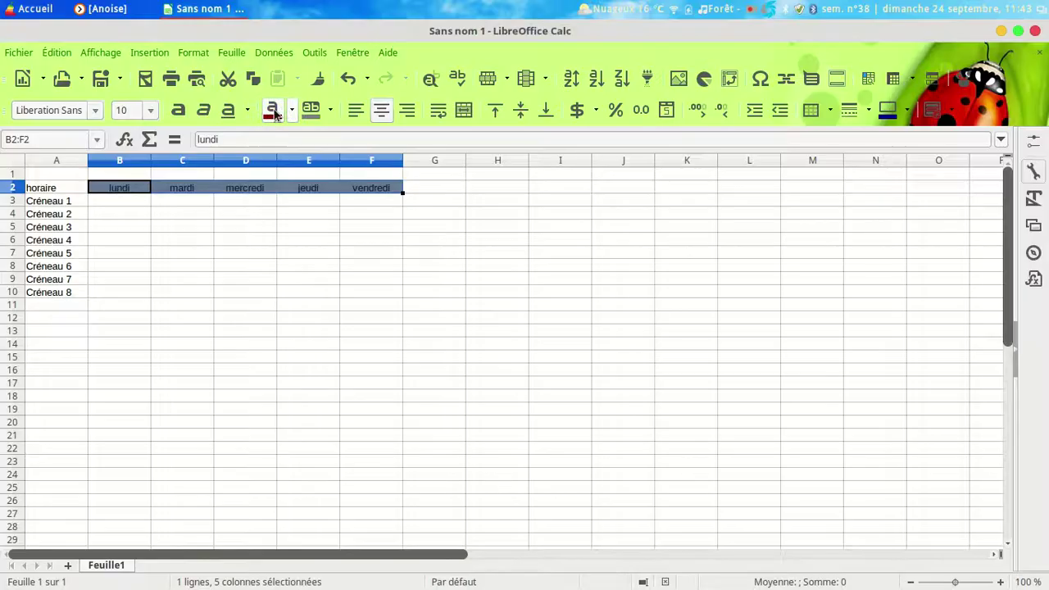
left_click(291, 110)
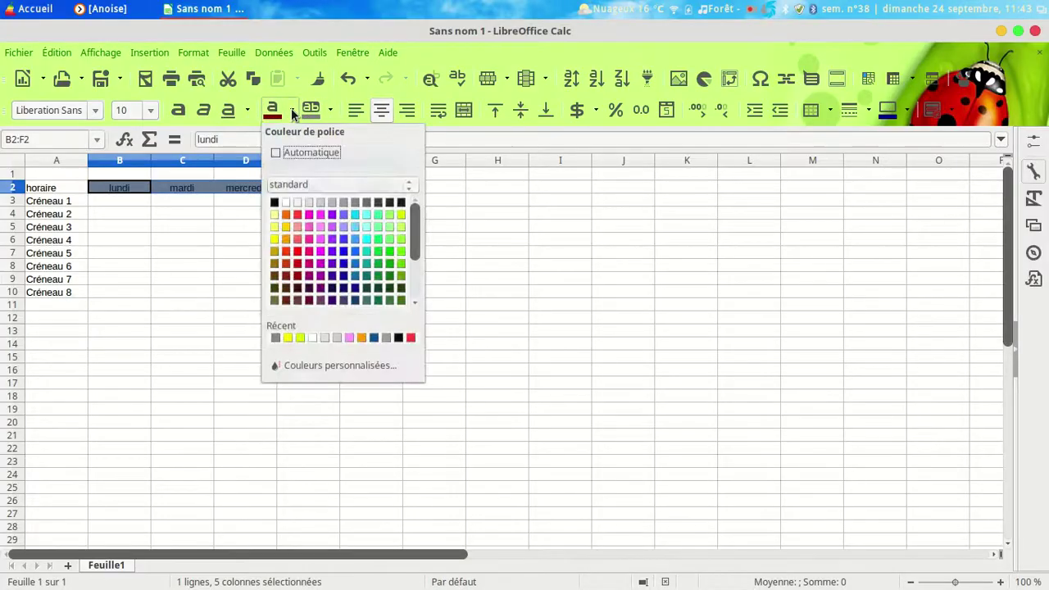
left_click(286, 203)
left_click(177, 317)
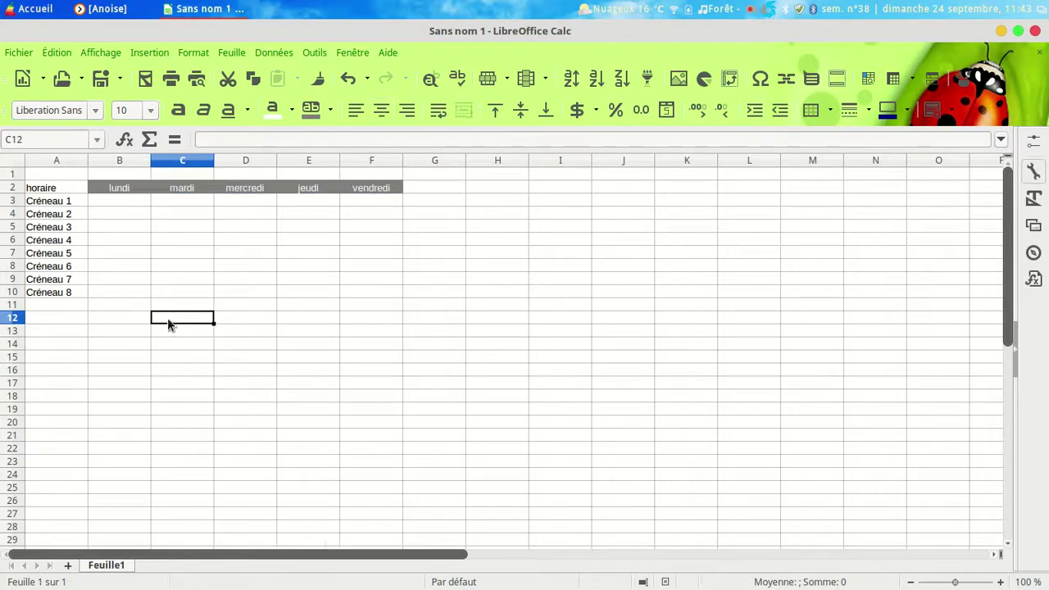
Apply outer and inner borders to all cells of the time-slot range A3:F10.
left_click_drag(62, 201, 379, 297)
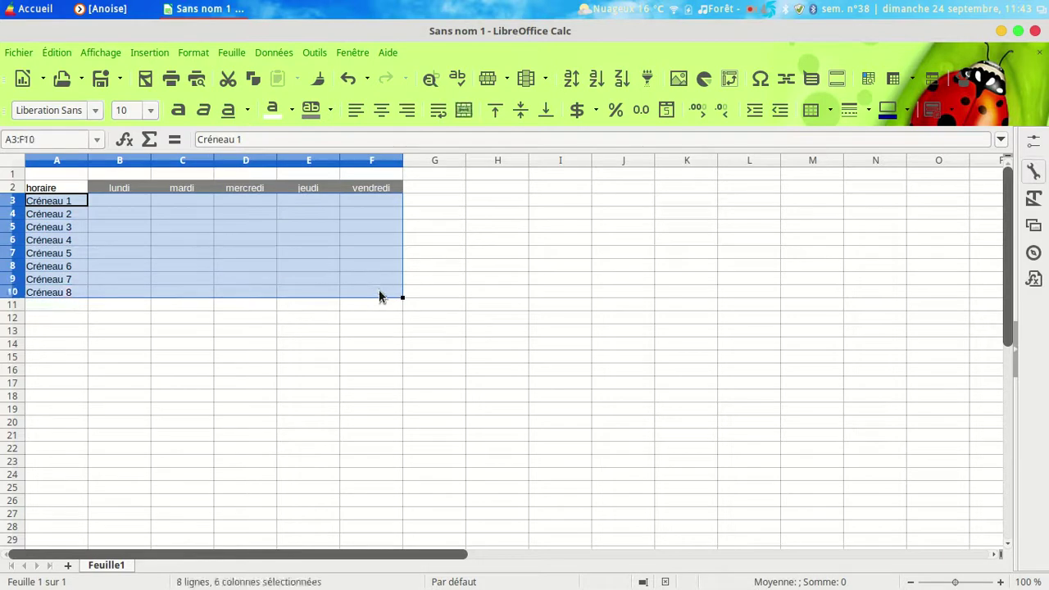
left_click(830, 109)
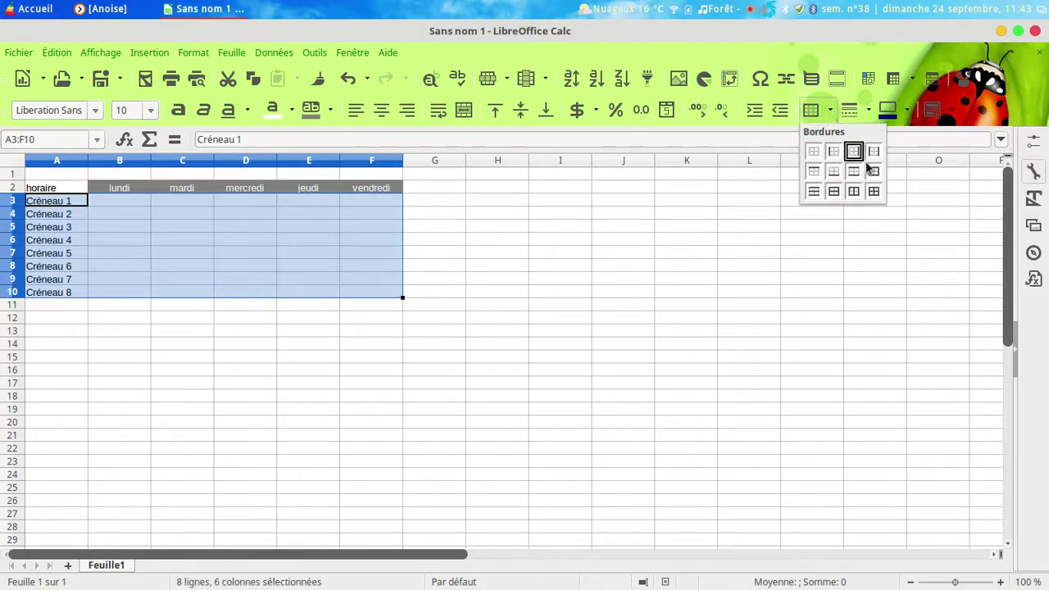
left_click(874, 191)
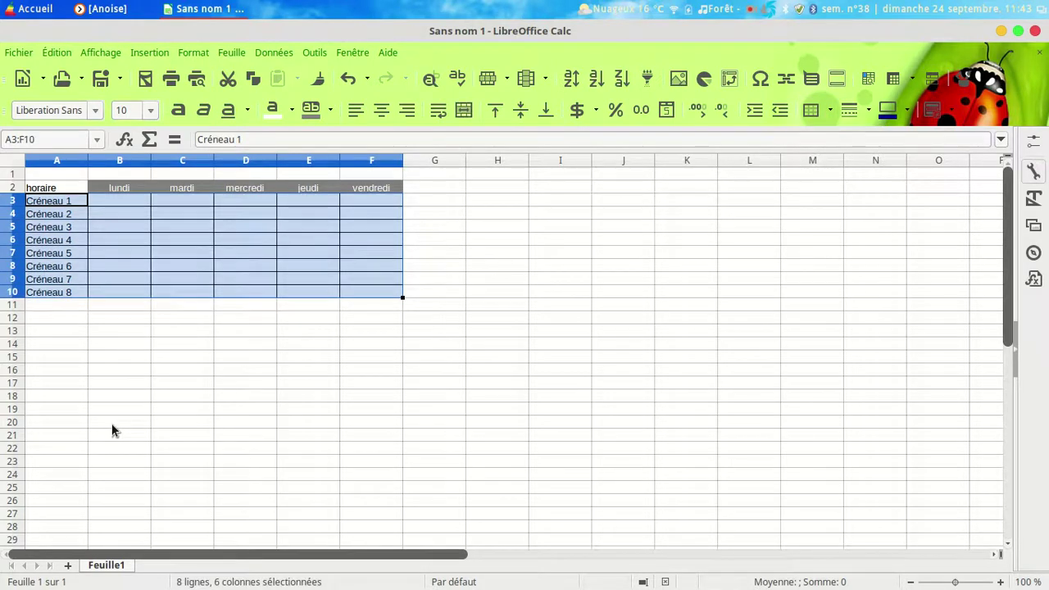
Apply outer and inner borders to all cells of the header range B1:F2.
scroll(114, 426, "up", 5, "ctrl")
left_click_drag(183, 176, 621, 208)
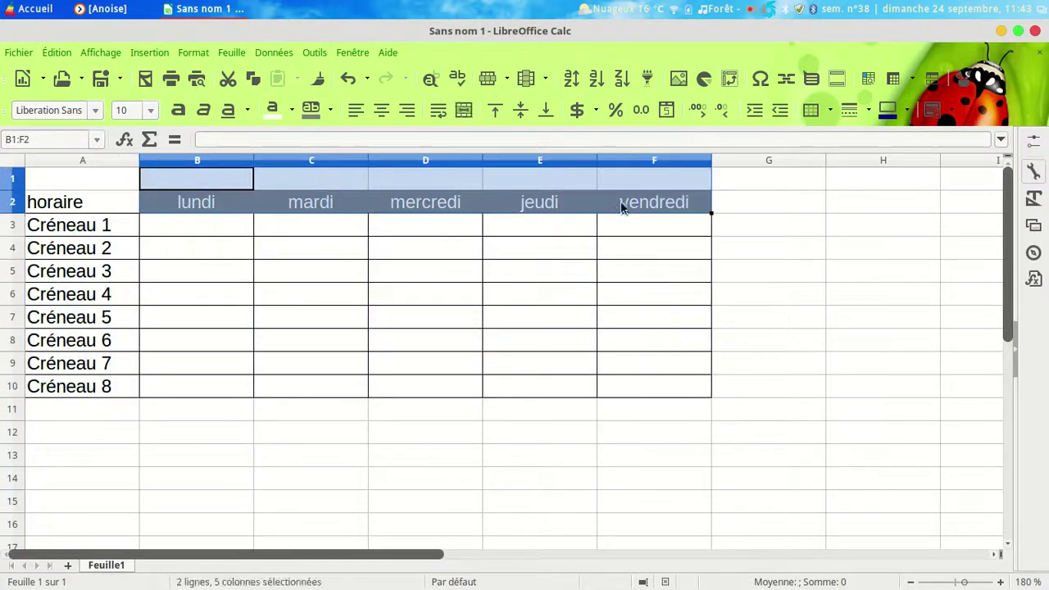
left_click(829, 110)
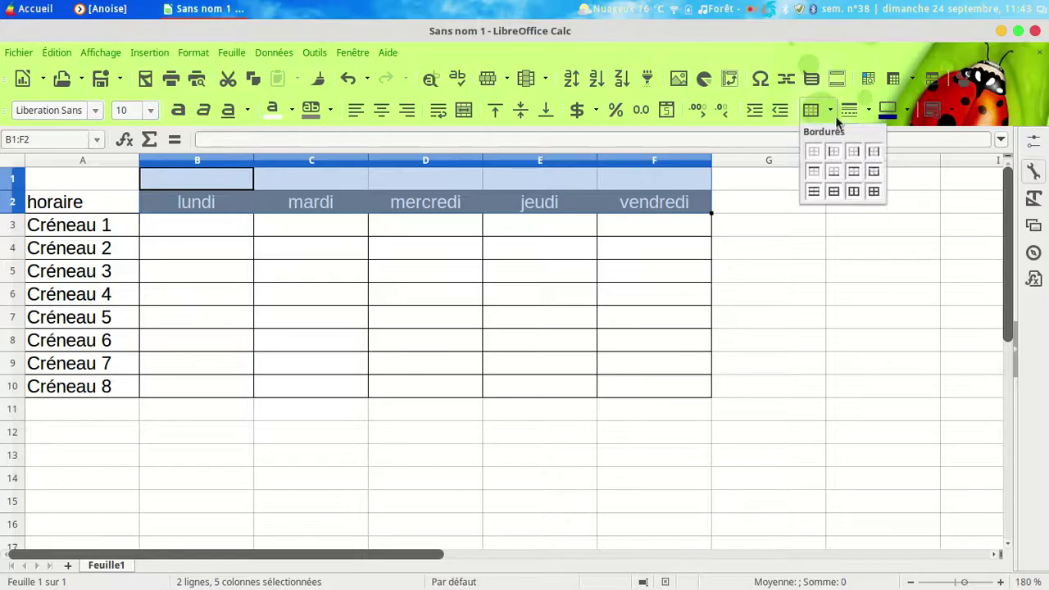
left_click(874, 191)
left_click(438, 449)
Merge and centre cells B1:F1 above the weekdays and fill the merged cell with yellow-green.
left_click_drag(228, 181, 604, 178)
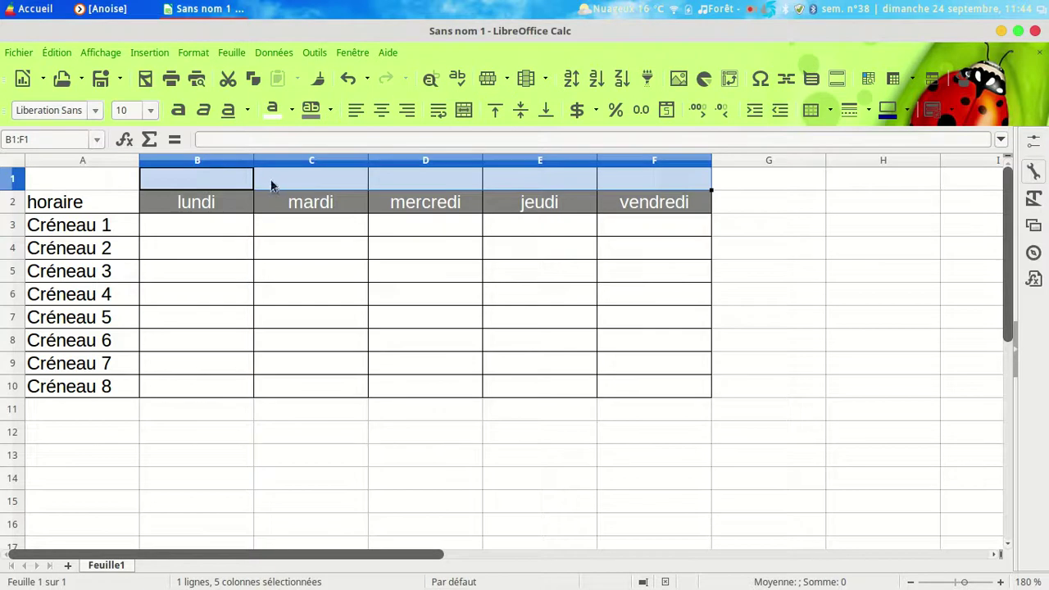
left_click(462, 112)
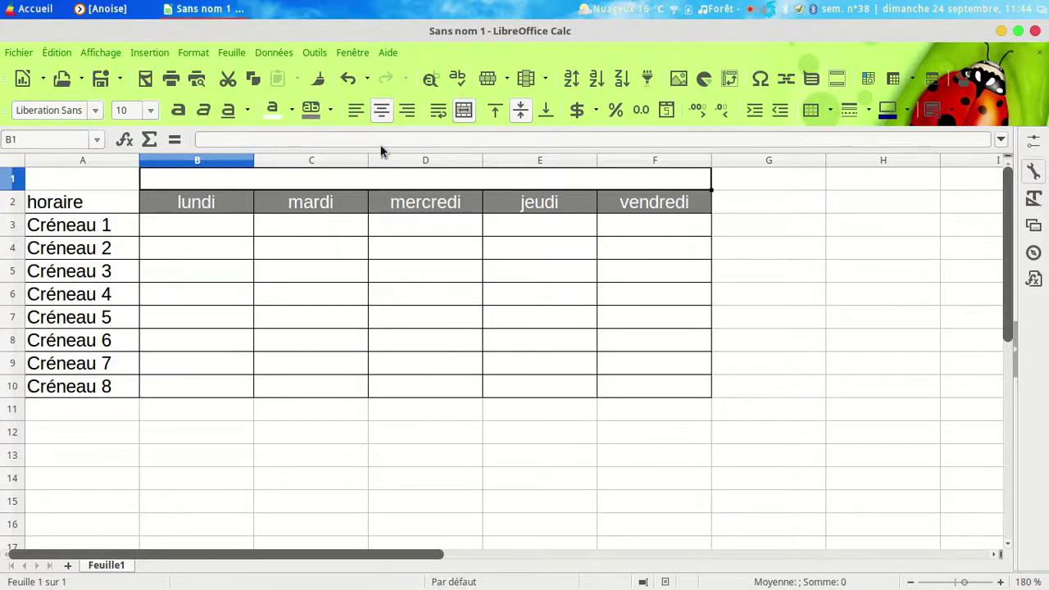
left_click(331, 109)
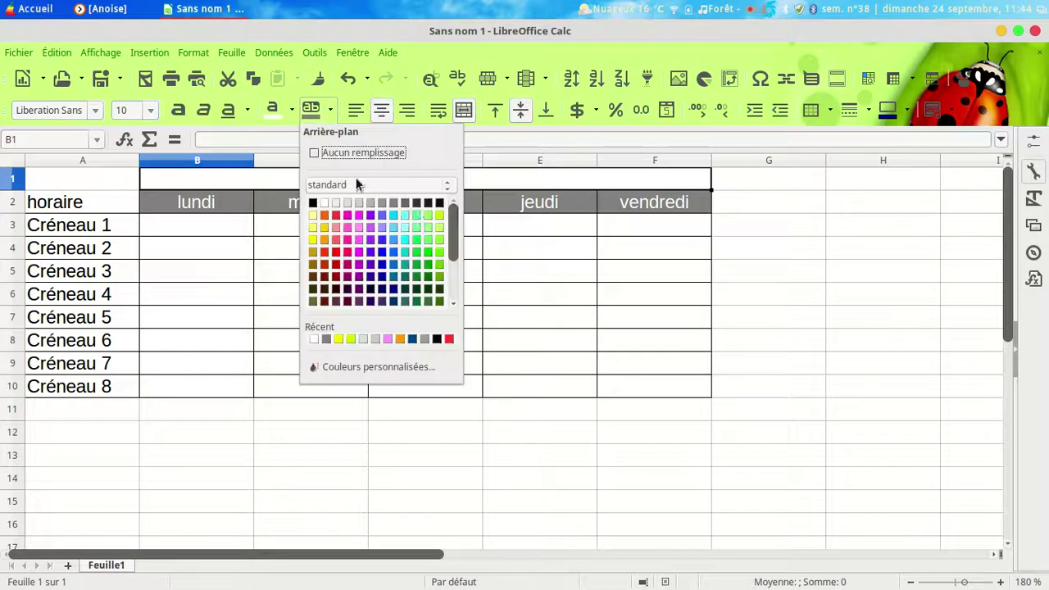
left_click(438, 216)
Enter the title "lieu" in the merged cell above the weekday headers.
left_click(278, 137)
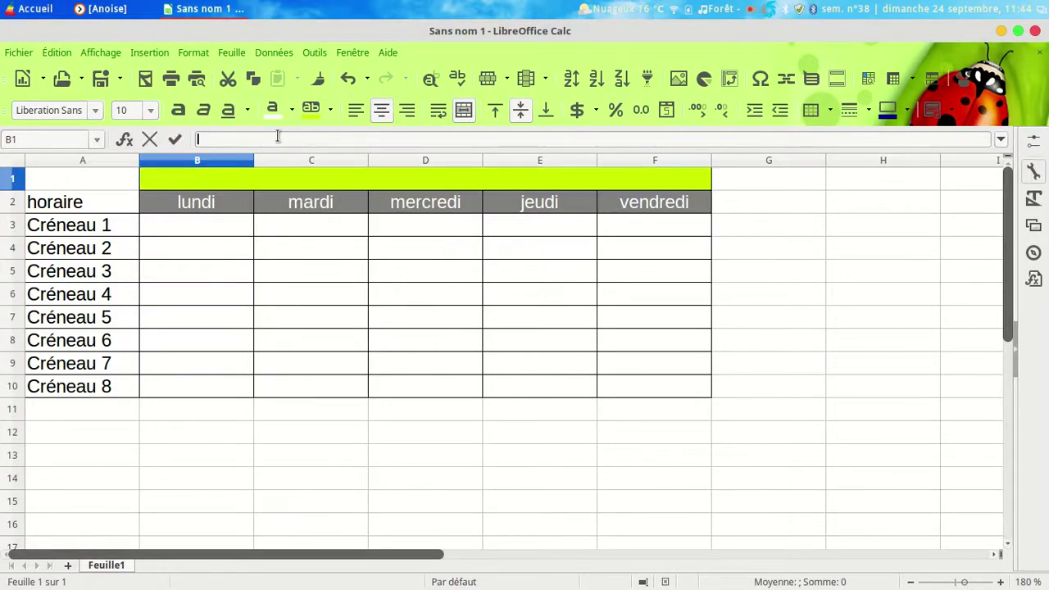
type("lieu")
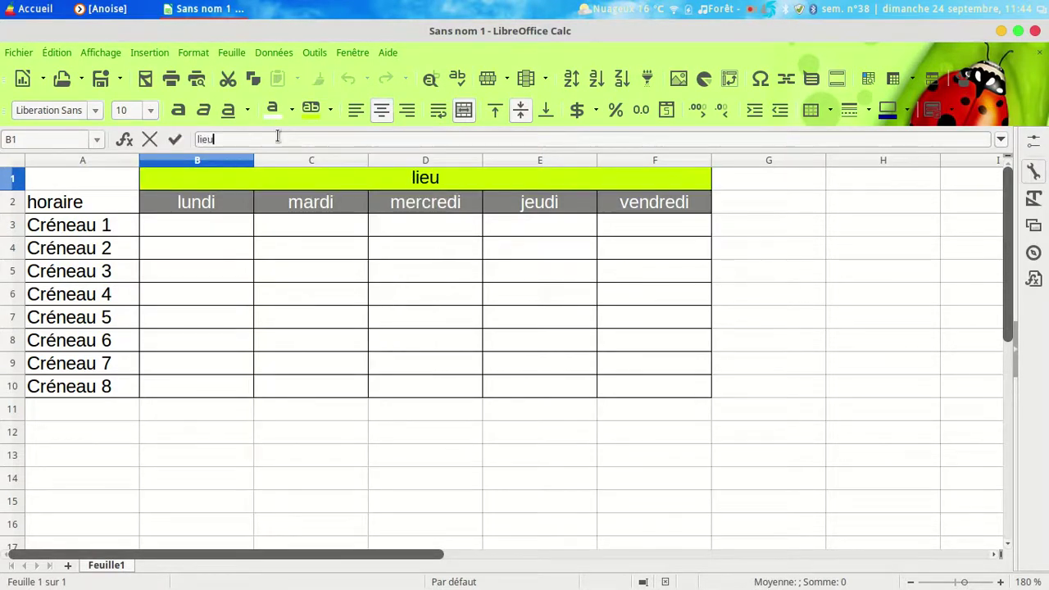
left_click(175, 139)
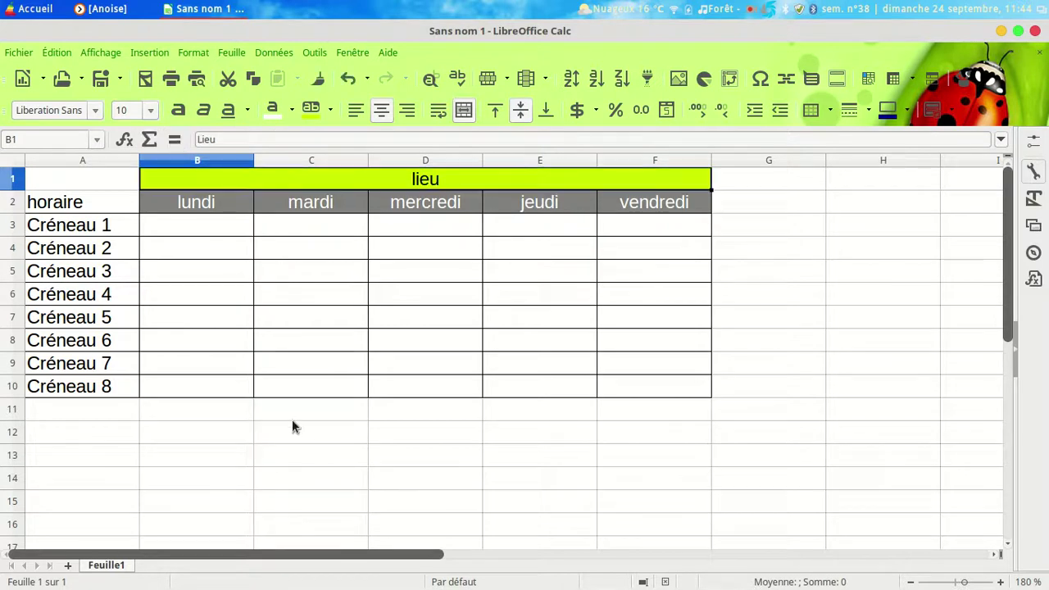
left_click(267, 460)
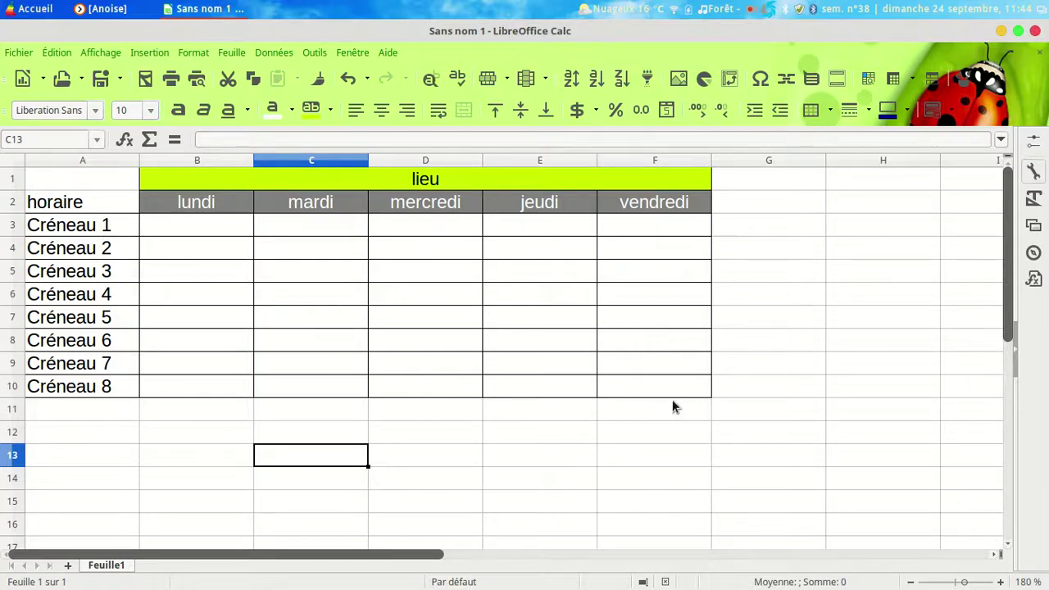
Rename the sheet Feuille1 as "planning".
right_click(125, 574)
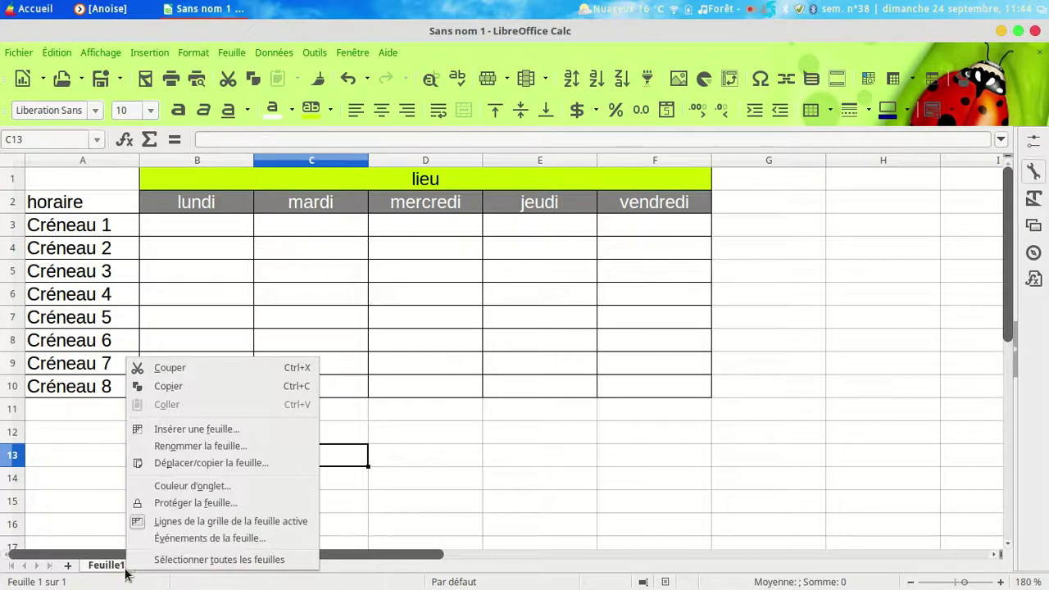
left_click(222, 447)
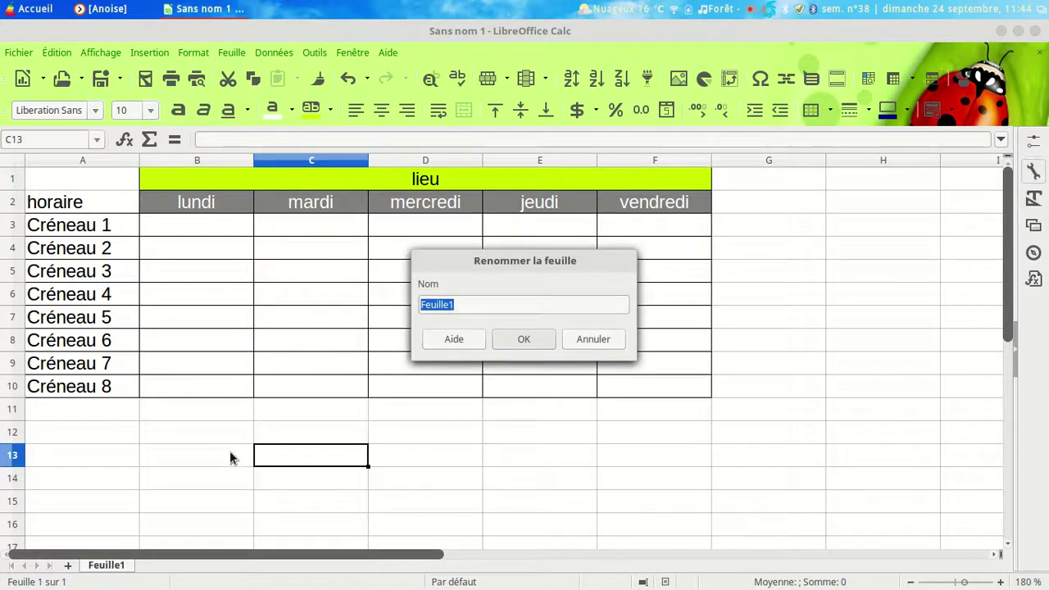
type("planning")
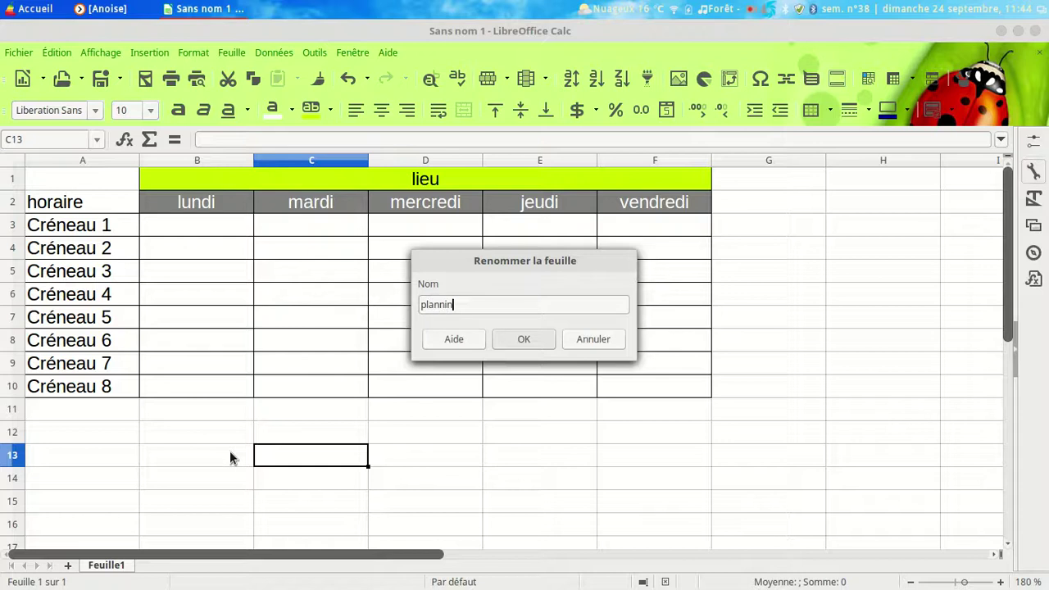
left_click(524, 338)
Set the tab colour of the planning sheet to Vert jaune.
right_click(132, 568)
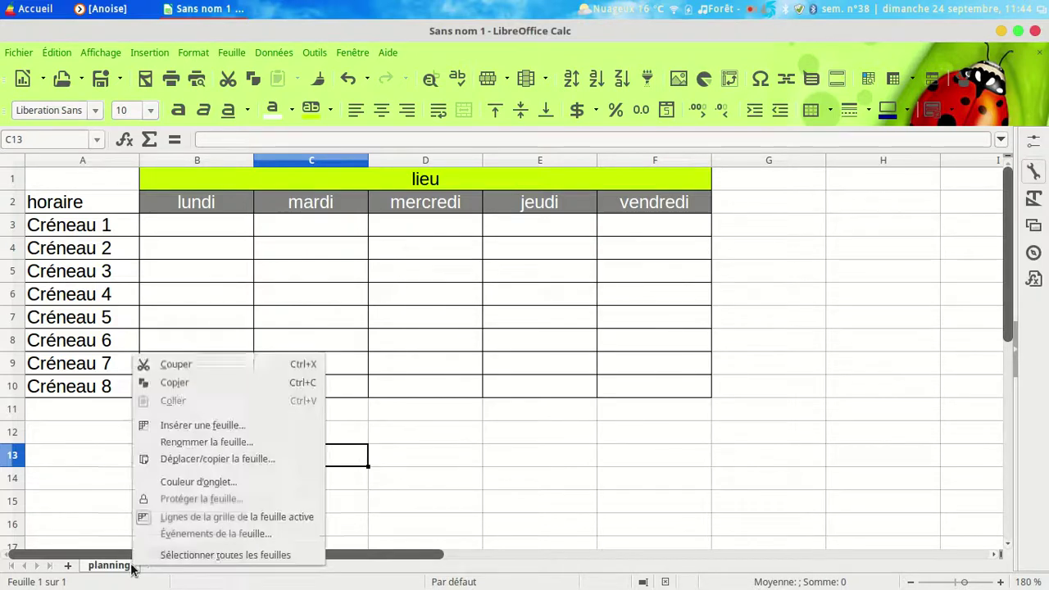
left_click(190, 481)
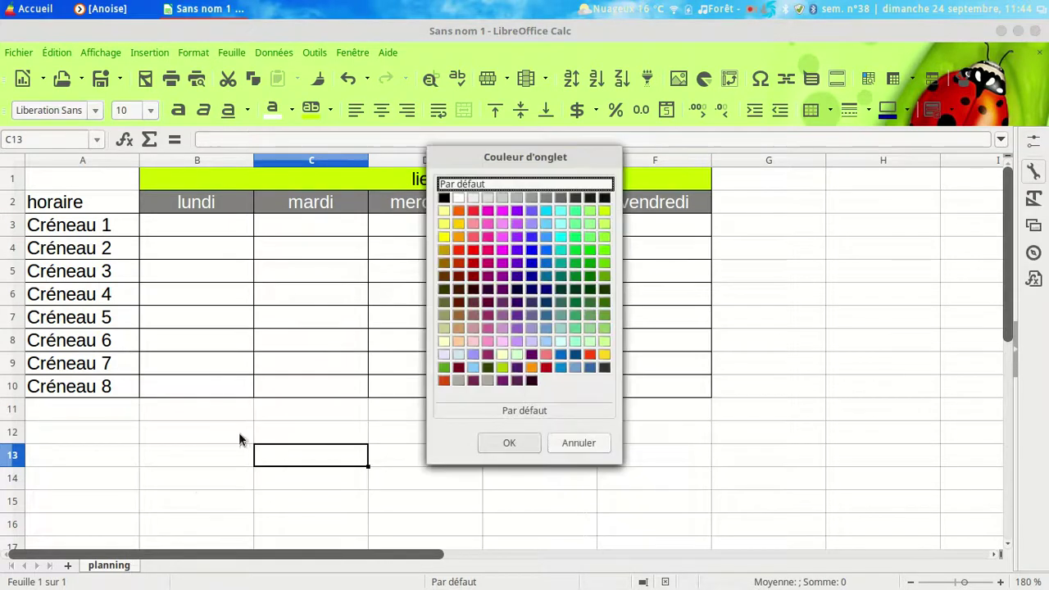
left_click(603, 209)
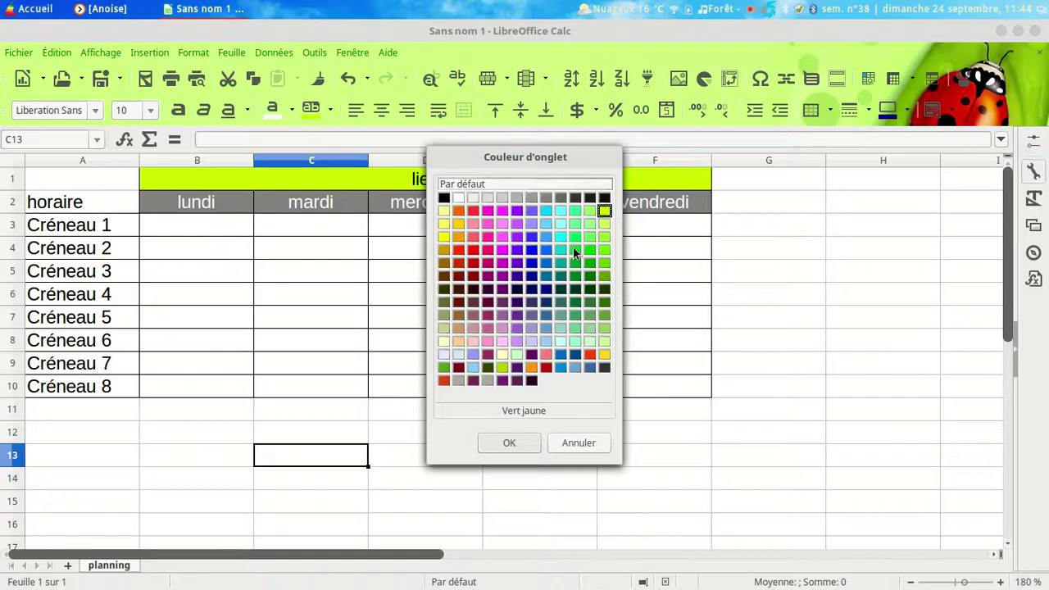
left_click(505, 440)
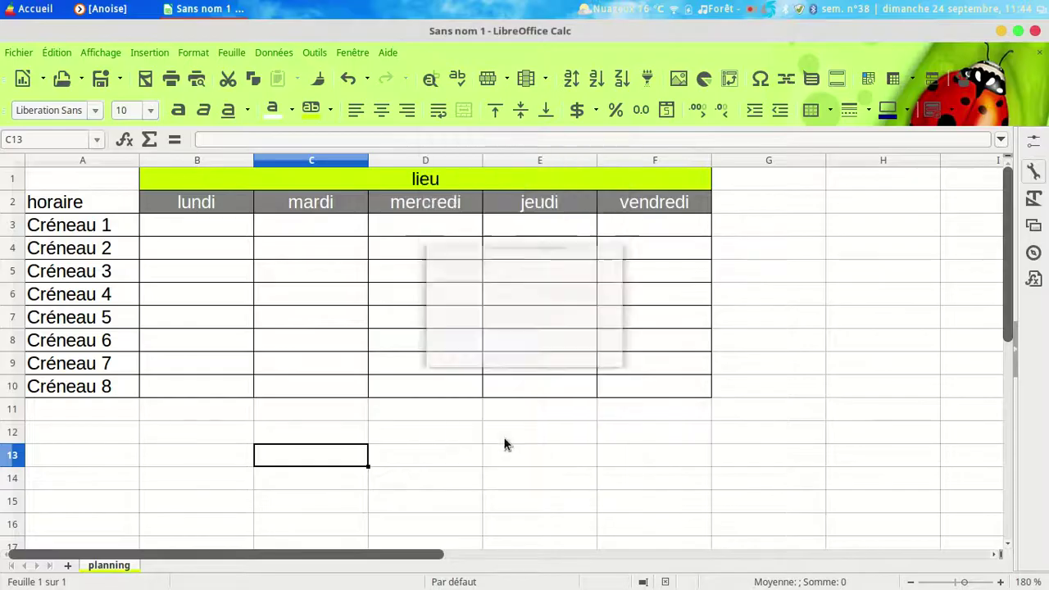
Insert one new sheet named "paramètres" after the planning sheet.
right_click(131, 562)
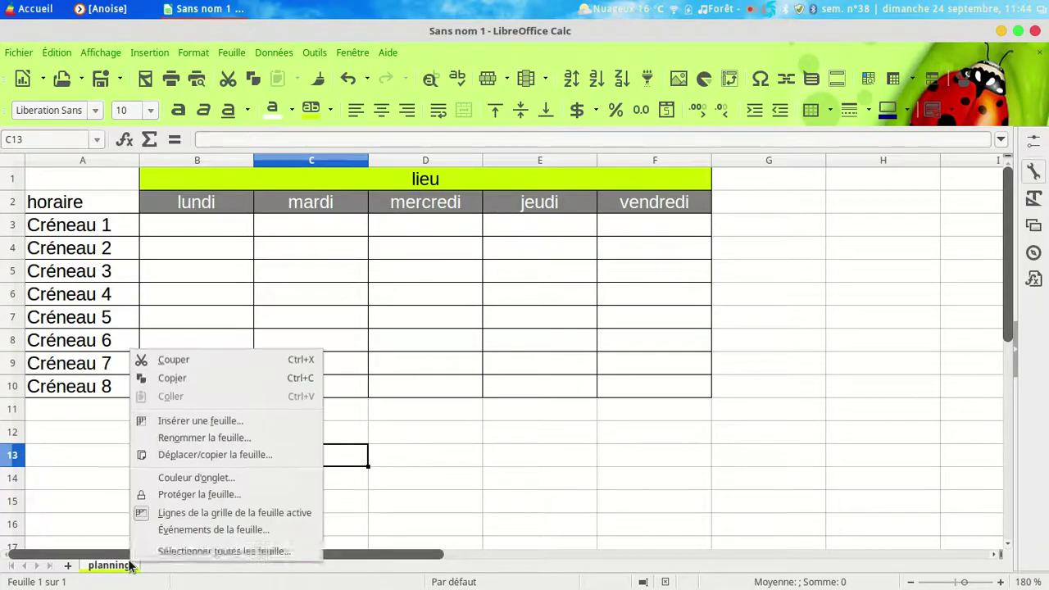
left_click(217, 420)
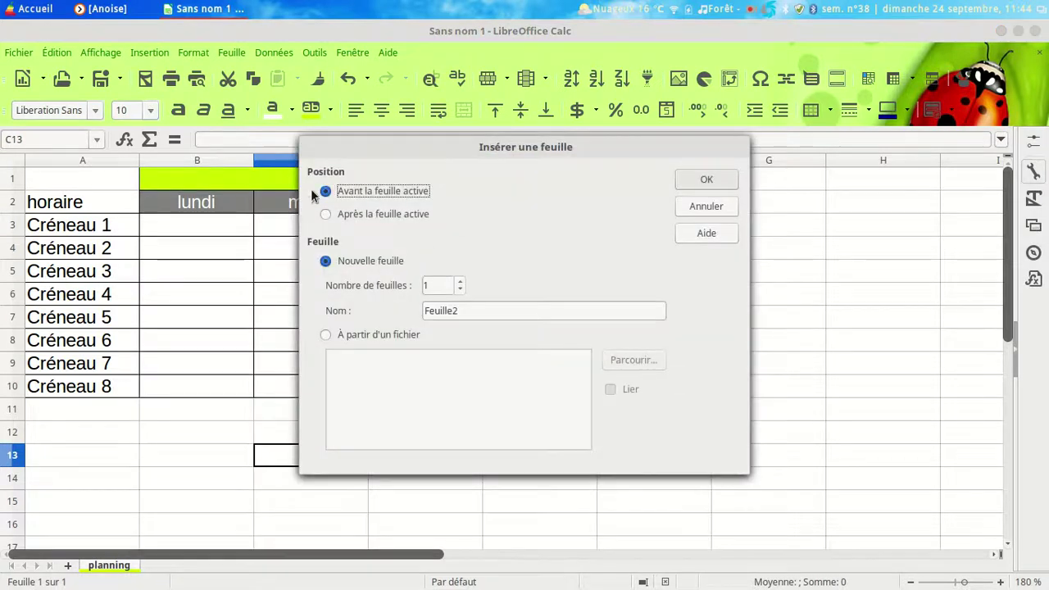
left_click(327, 215)
left_click_drag(481, 311, 395, 313)
type("para")
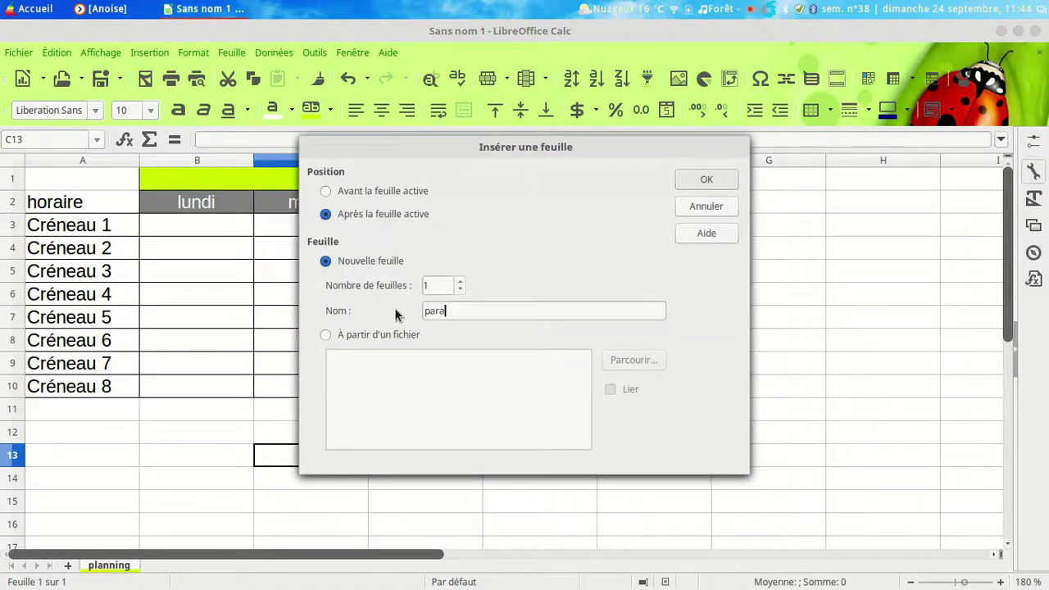
type("mètres")
left_click(705, 179)
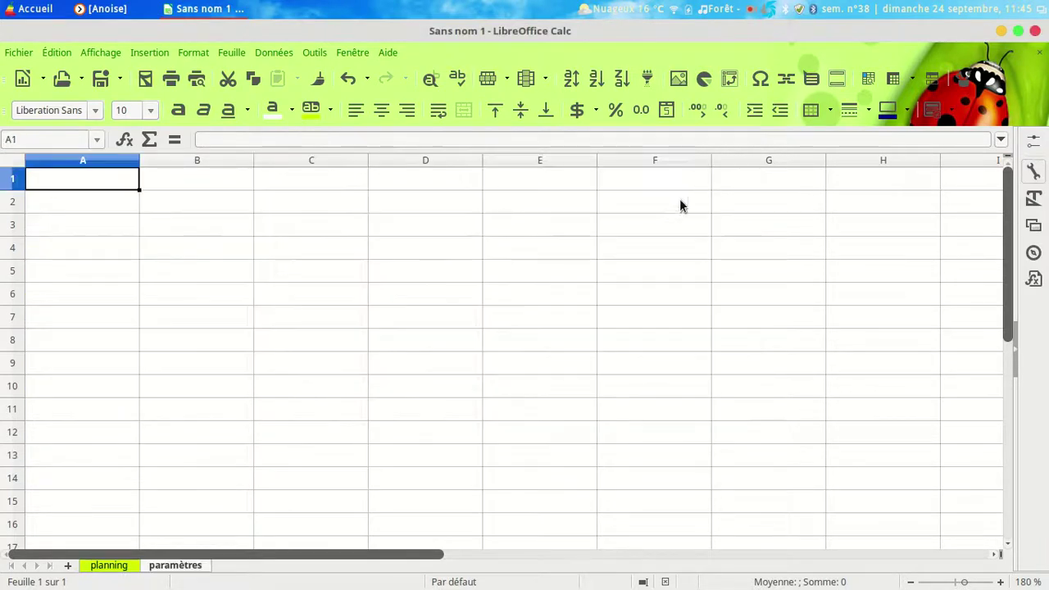
Set the tab colour of the paramètres sheet to Rouge 3.
right_click(200, 569)
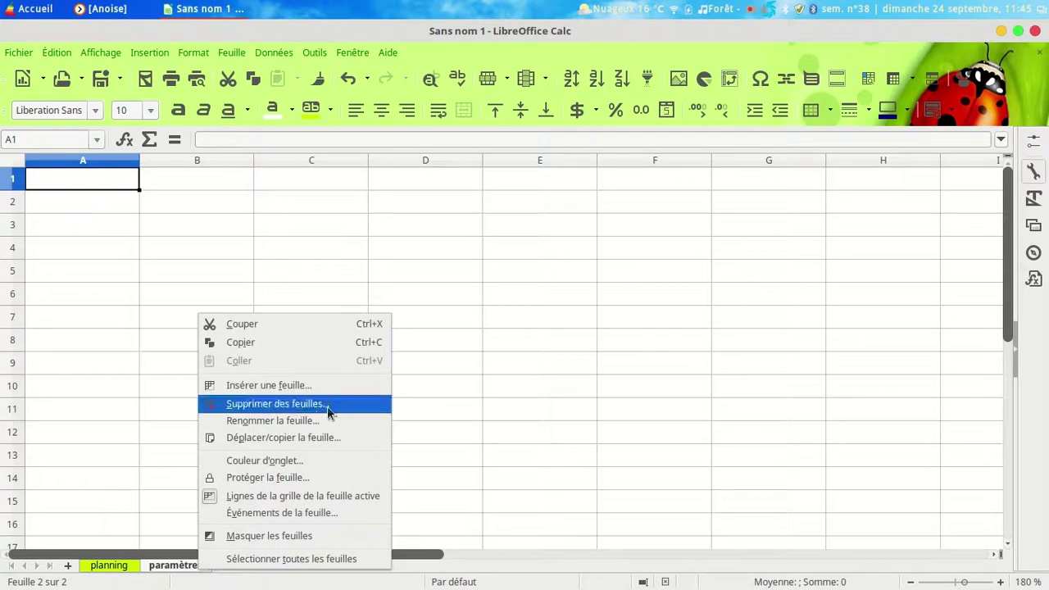
left_click(295, 460)
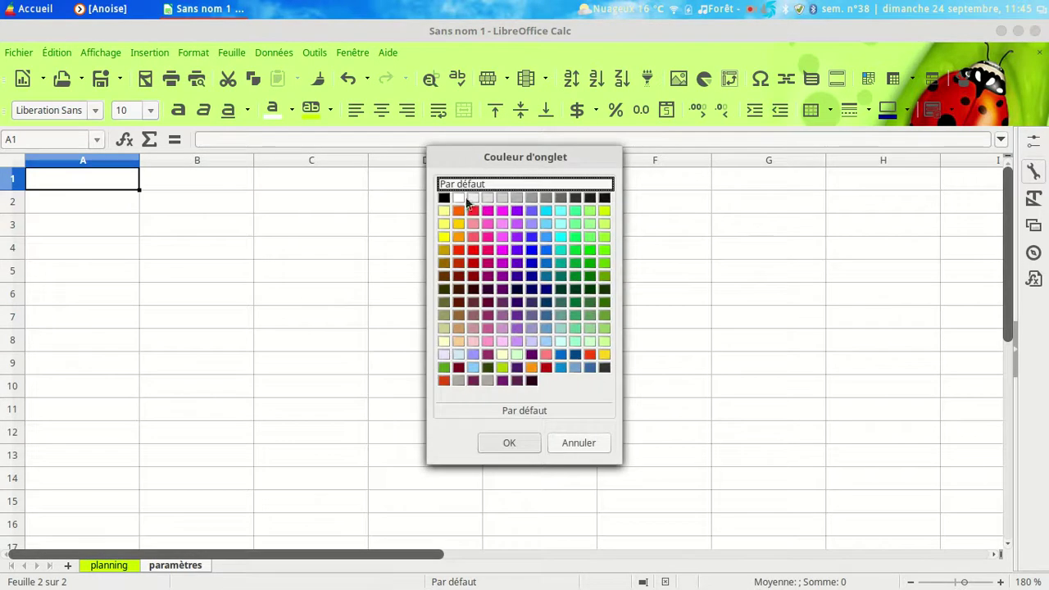
left_click(473, 250)
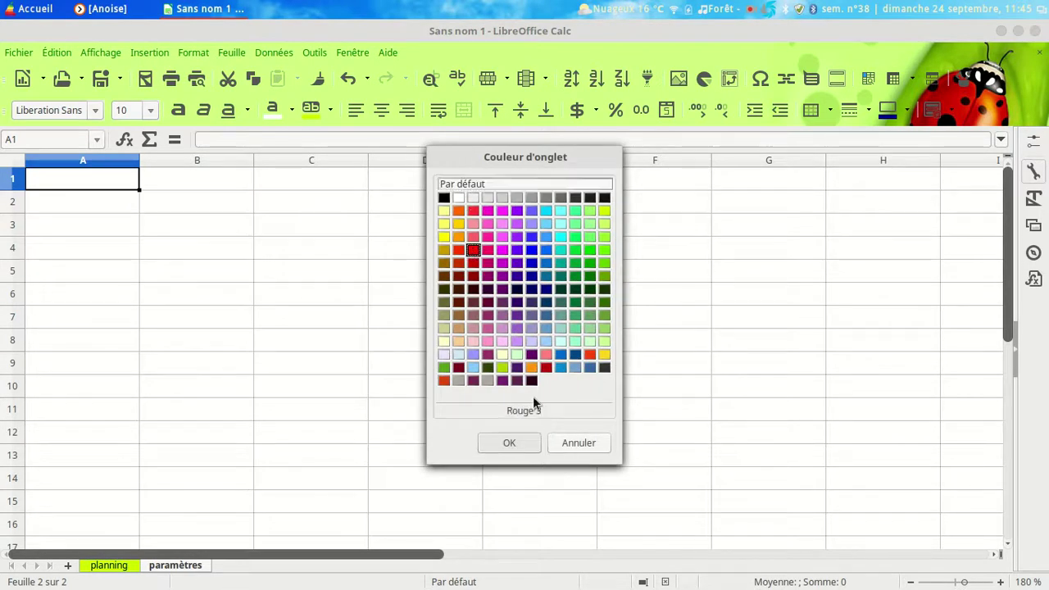
left_click(524, 440)
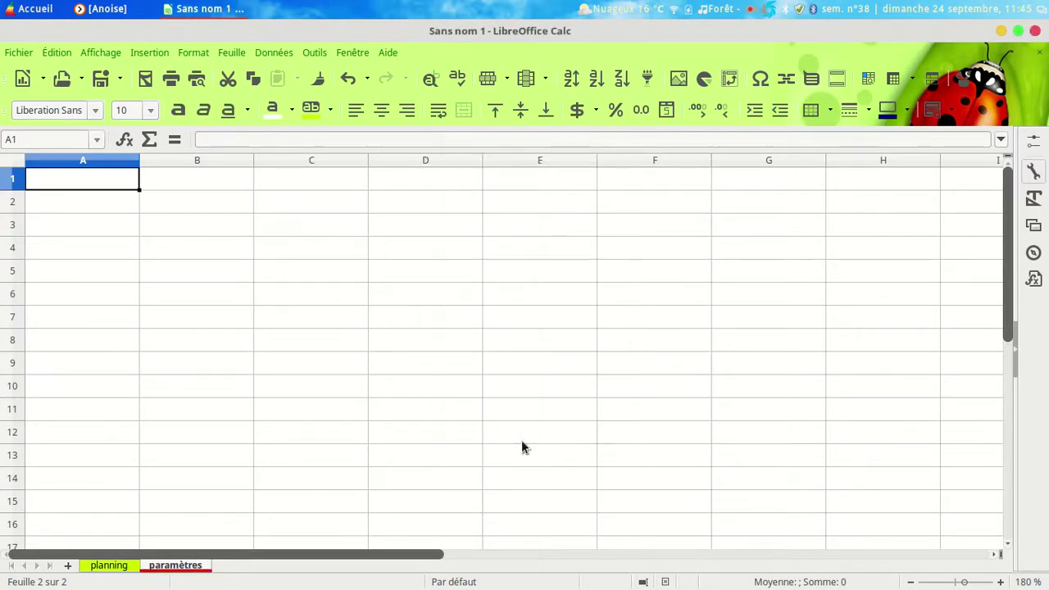
Enter the header "liste des enseignants" in A1 of the paramètres sheet and widen column A to fit it.
left_click(123, 568)
left_click(161, 568)
type("li")
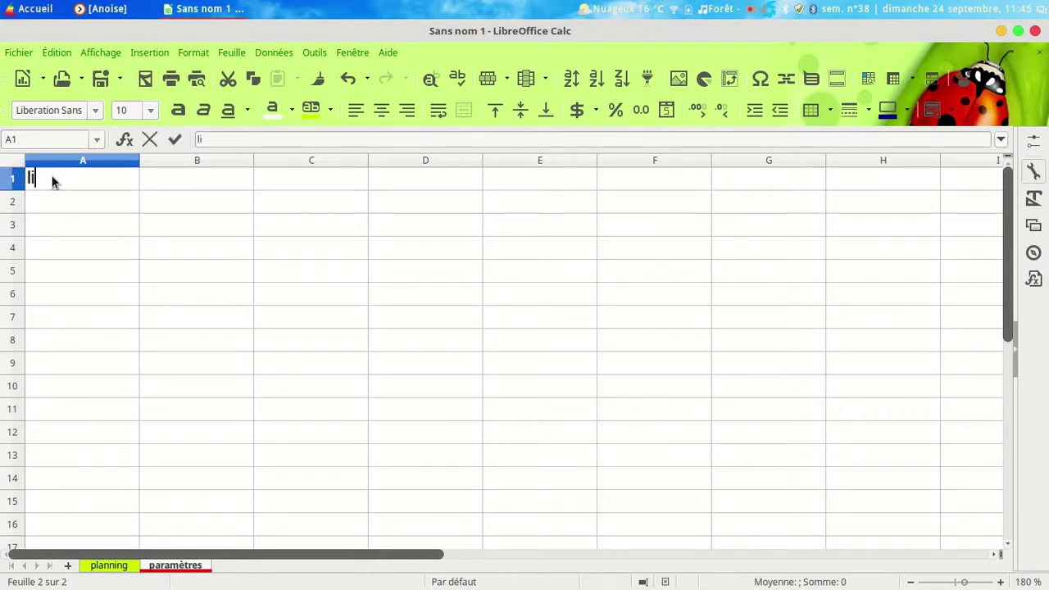
type("ste des ens")
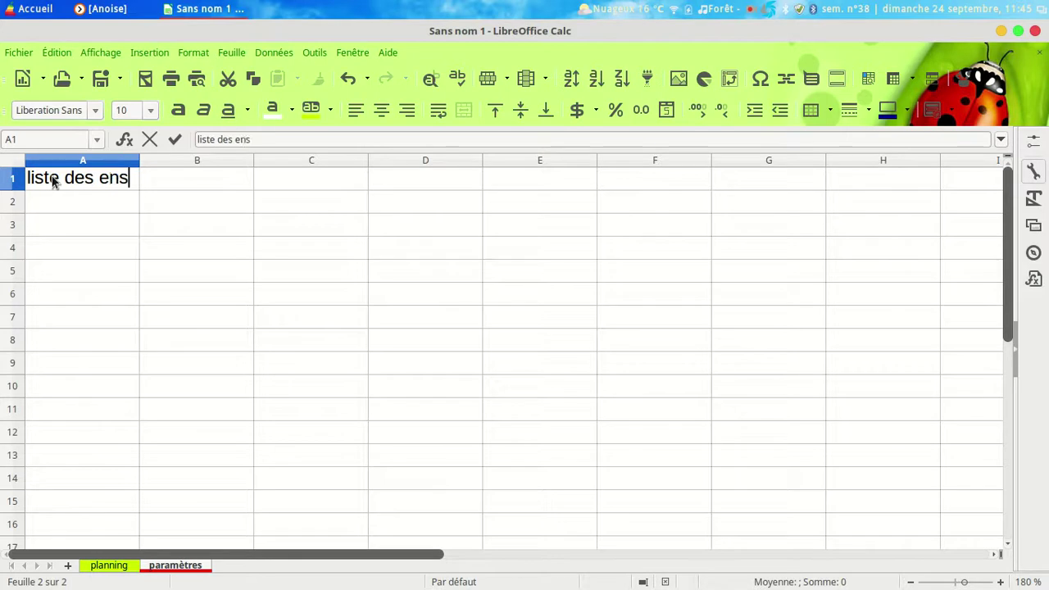
type("eignants")
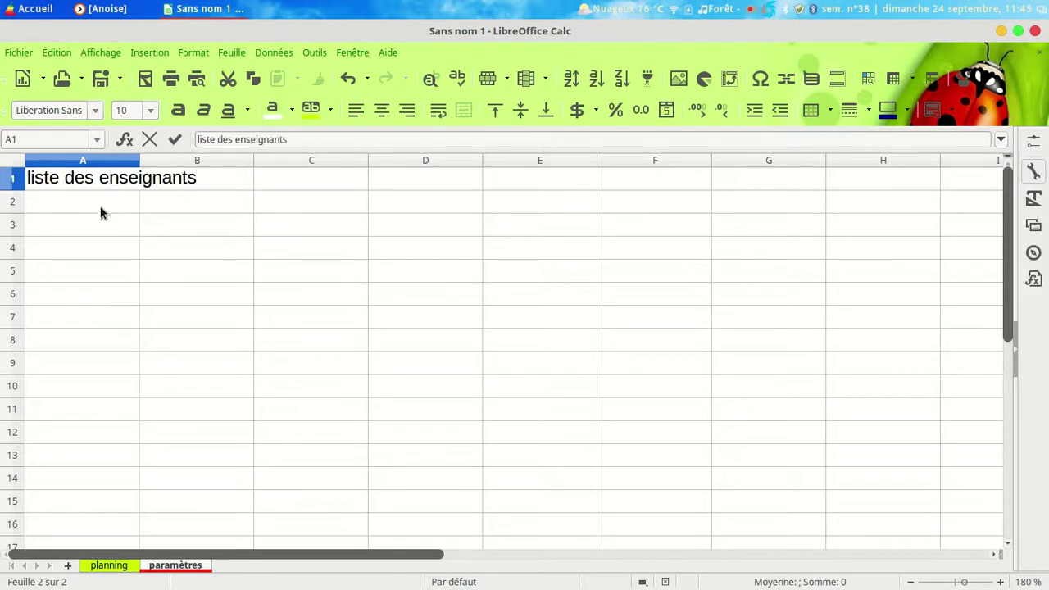
left_click(176, 141)
left_click_drag(140, 160, 241, 164)
Enter the headers "classe", "Qui ?" and "lieux" in cells B1, C1 and D1.
left_click(260, 185)
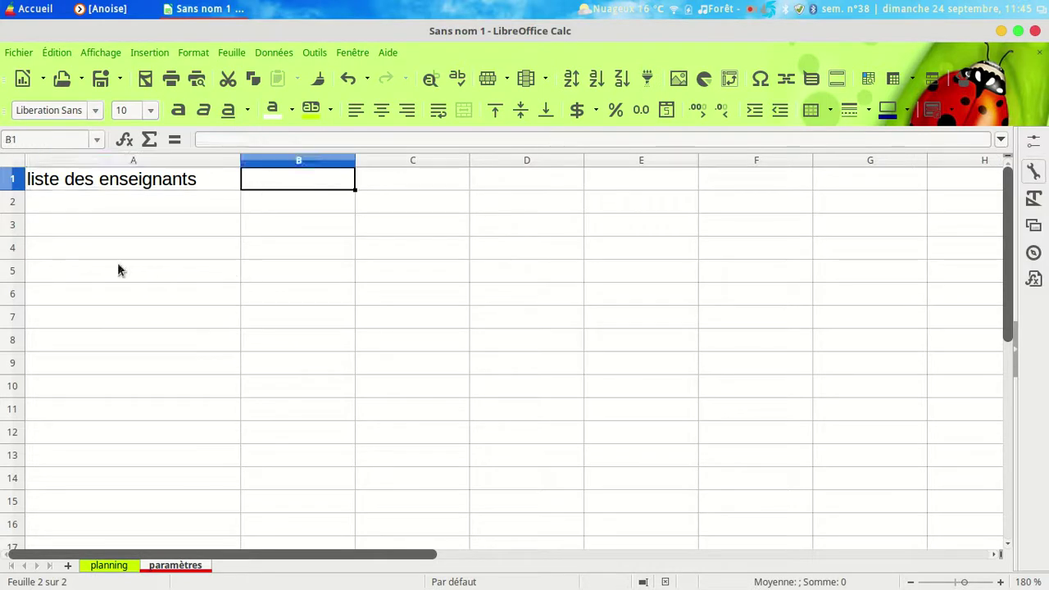
type("cla")
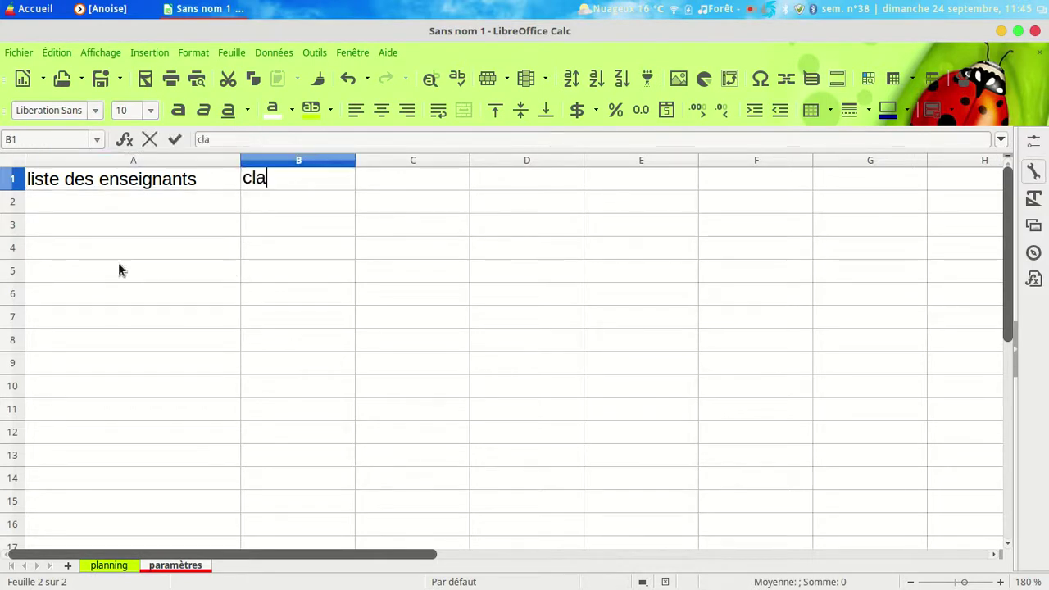
type("sse")
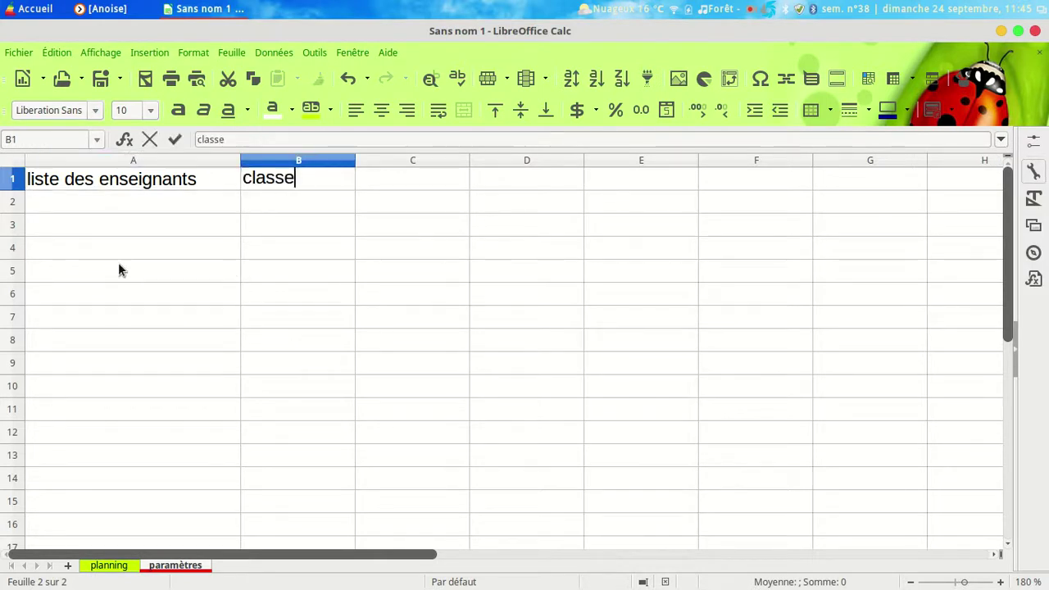
left_click(414, 182)
type("Qui ")
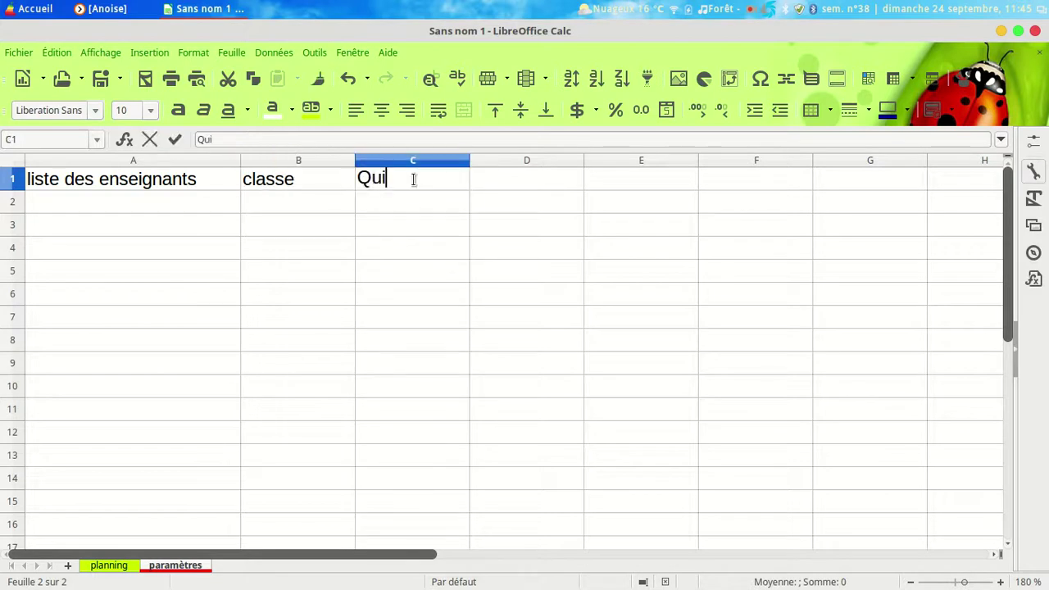
type("?")
left_click(506, 181)
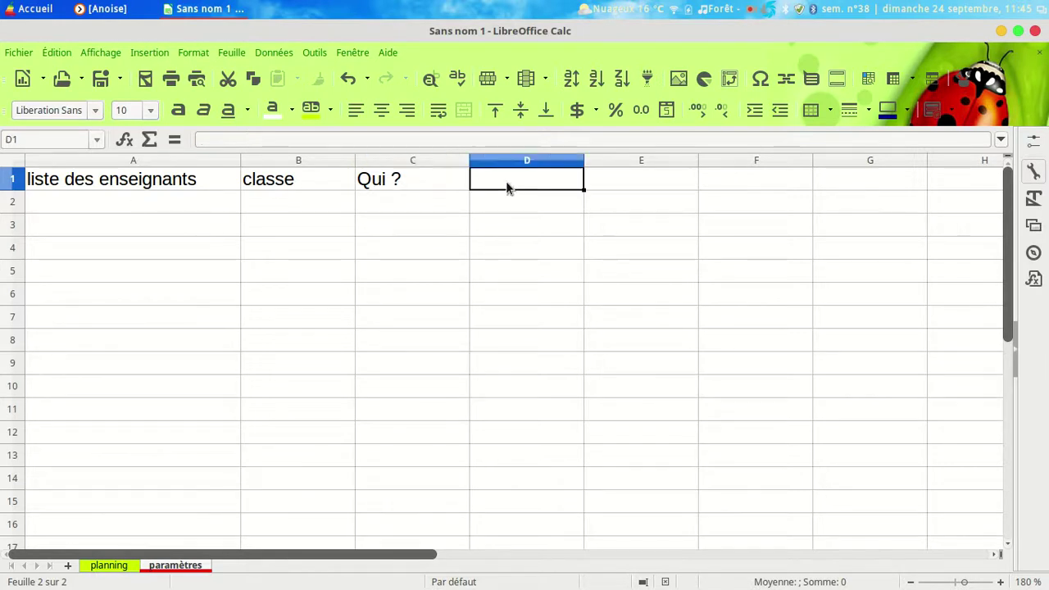
type("lieux")
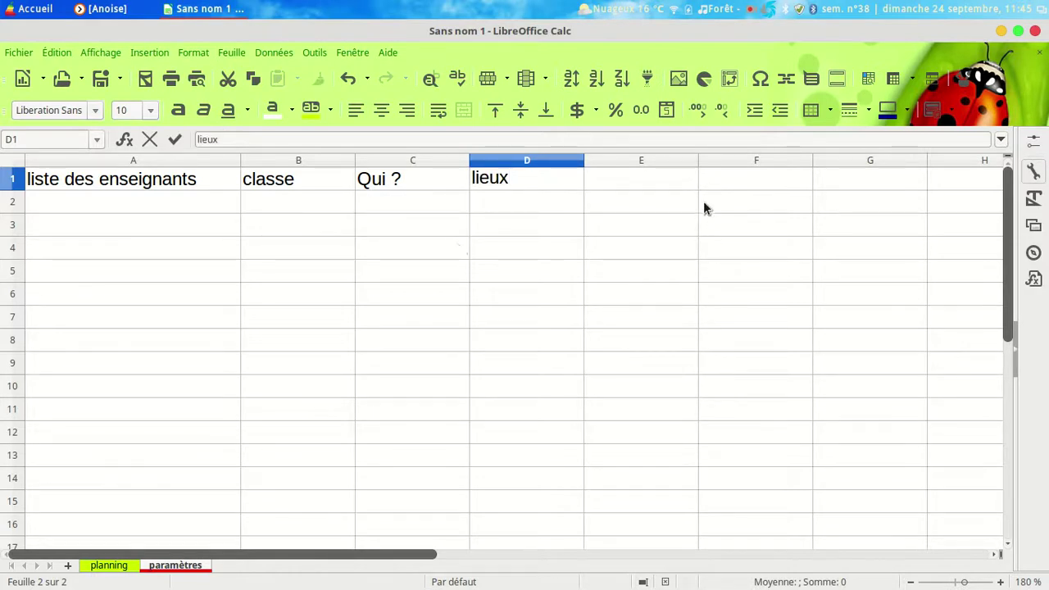
Enter "début" with 9:00 in E1:F1 and "intervalle" with 60 in E2:F2.
left_click(687, 178)
type("début")
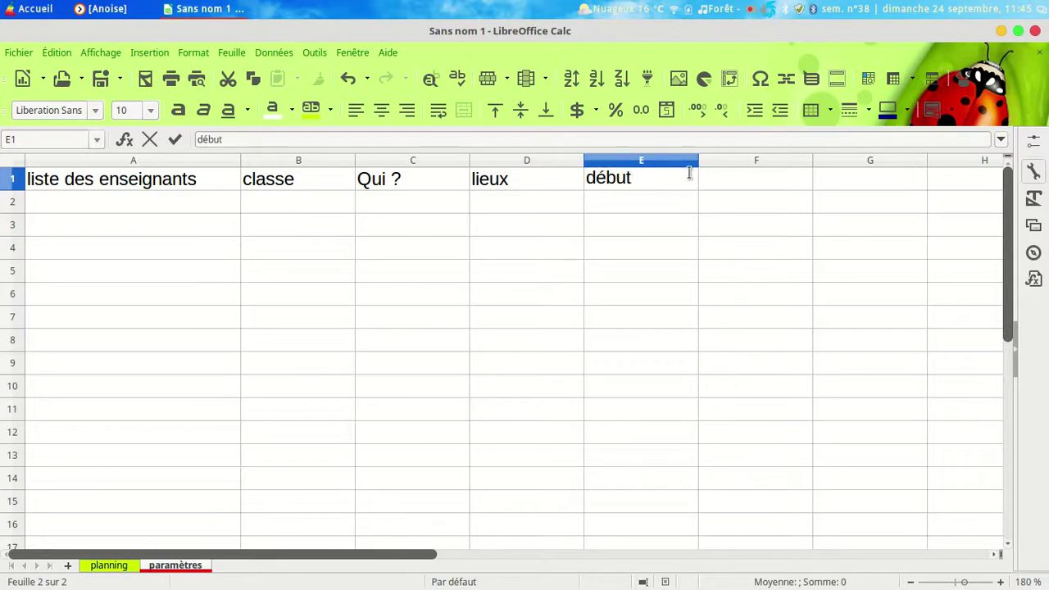
left_click(747, 182)
type("9:00")
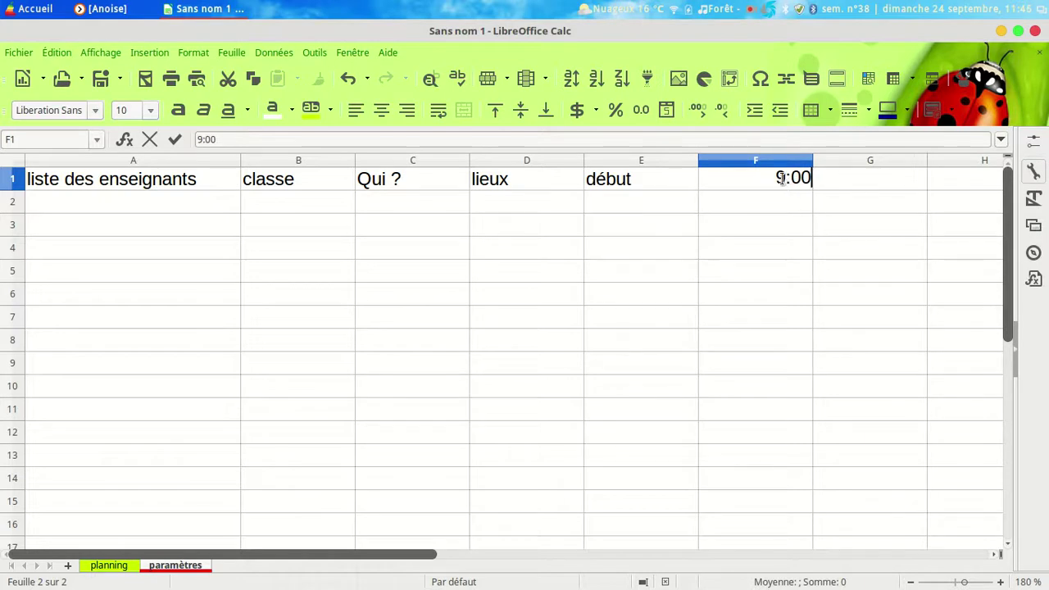
left_click(627, 203)
type("intervalle")
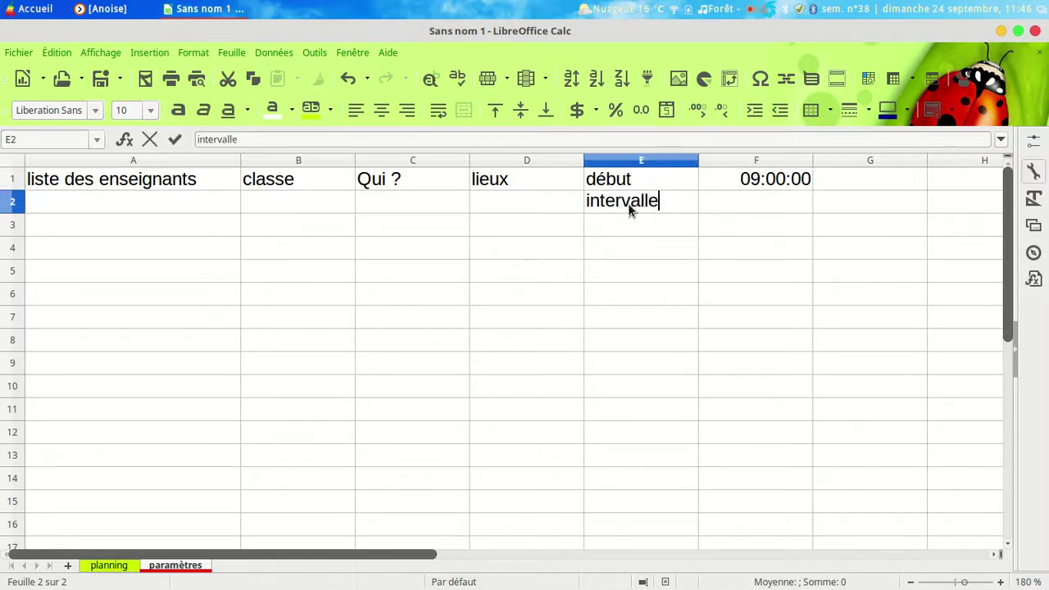
left_click(764, 206)
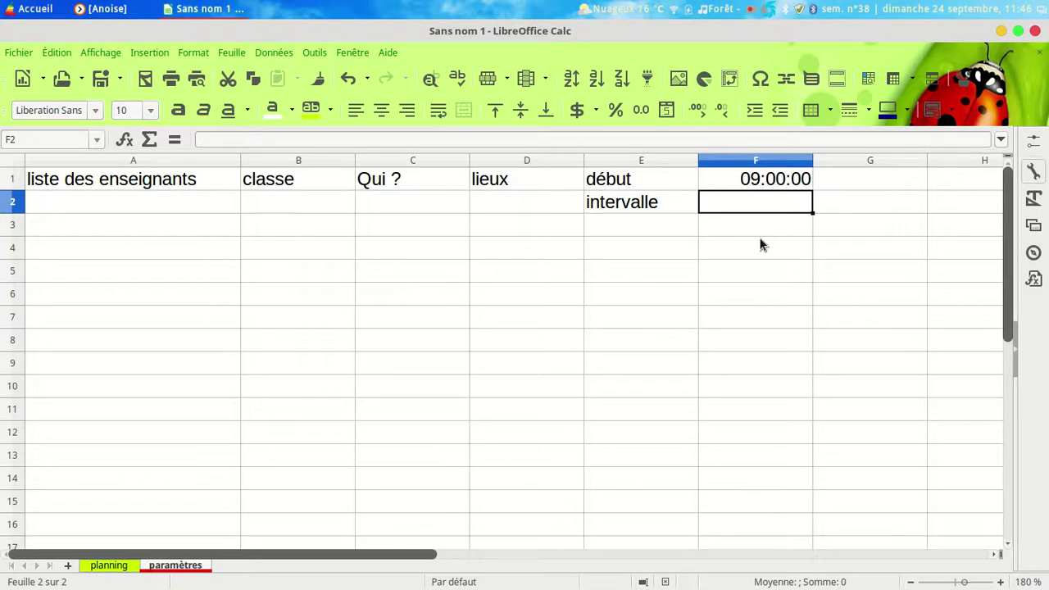
type("60")
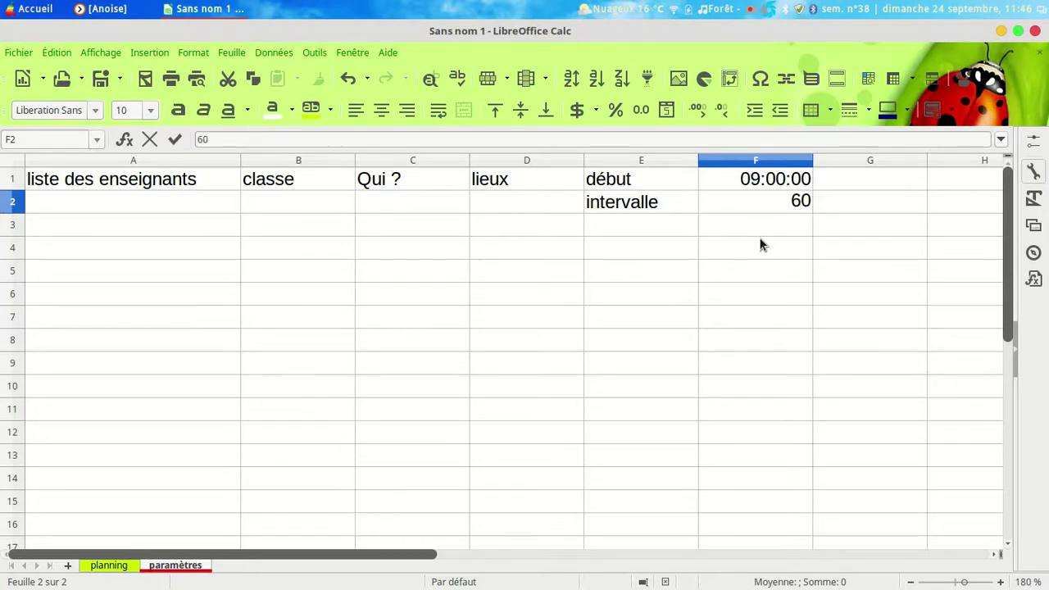
Fill the start time and interval cells E1:F2 with a yellow background.
left_click_drag(639, 182, 730, 226)
left_click_drag(686, 187, 749, 203)
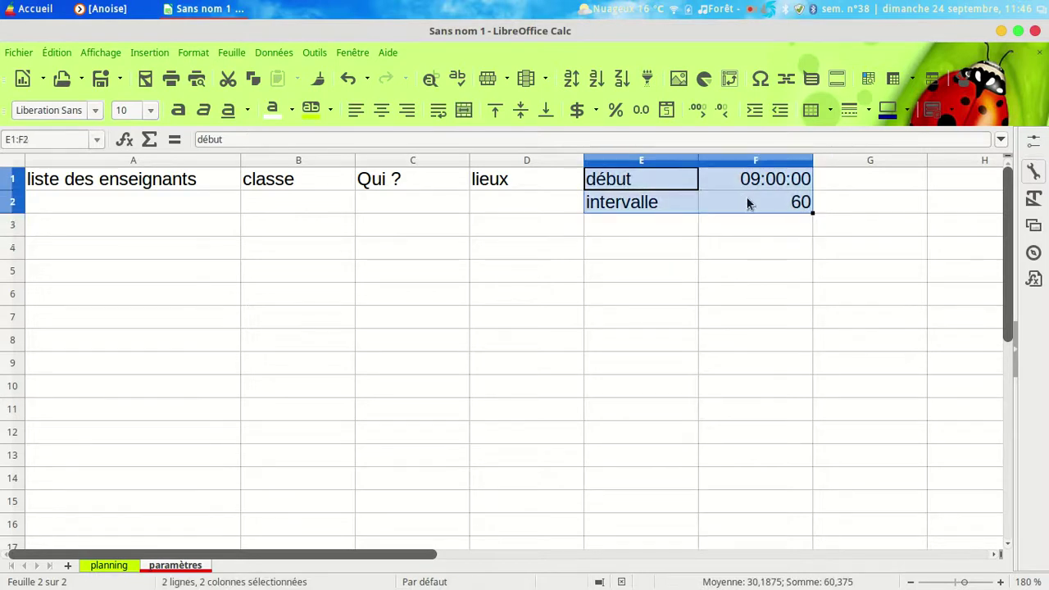
left_click(331, 110)
left_click(315, 245)
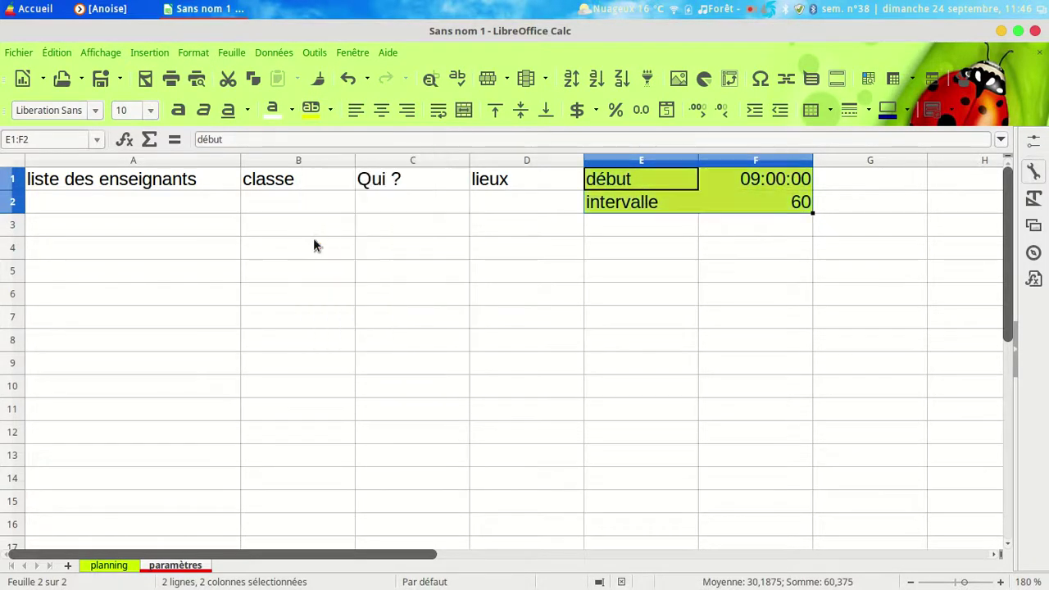
left_click(113, 567)
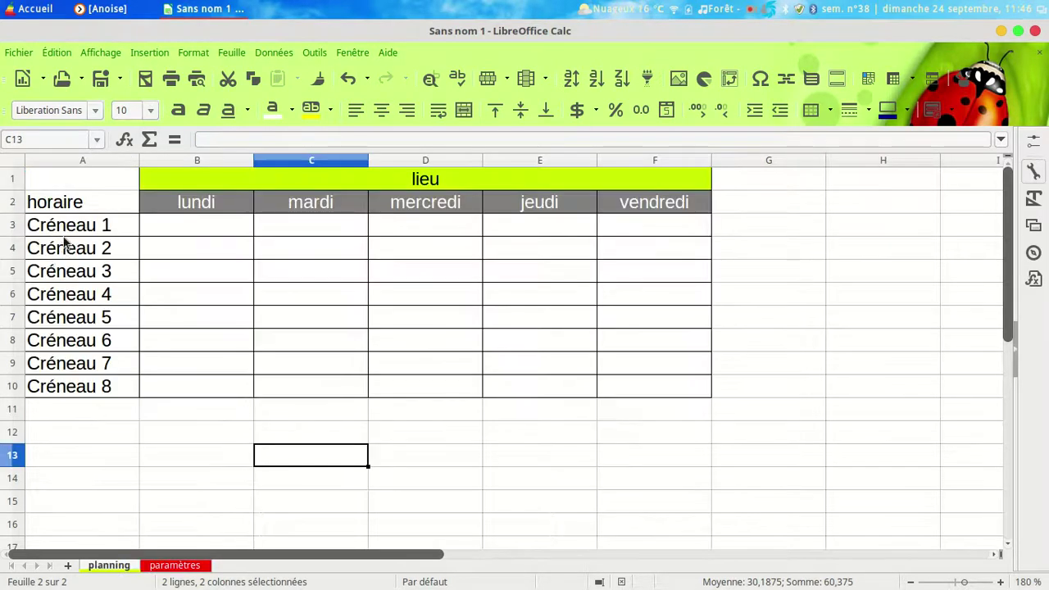
left_click_drag(82, 227, 86, 382)
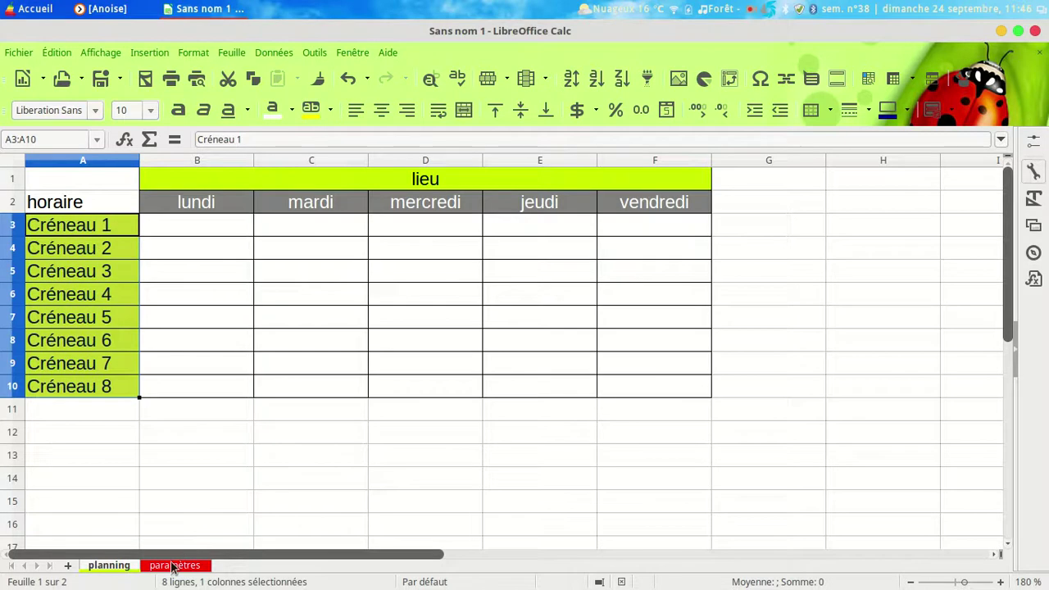
left_click(173, 566)
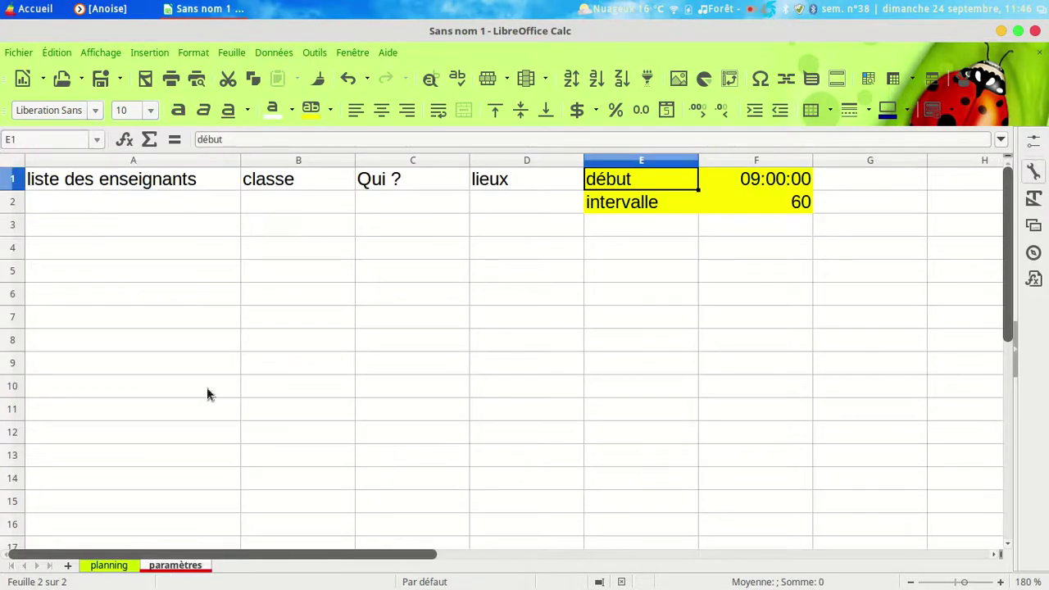
Enter "Enseignant 1" in A2 and fill the series down to "Enseignant 11" in A12.
left_click(161, 207)
type("e")
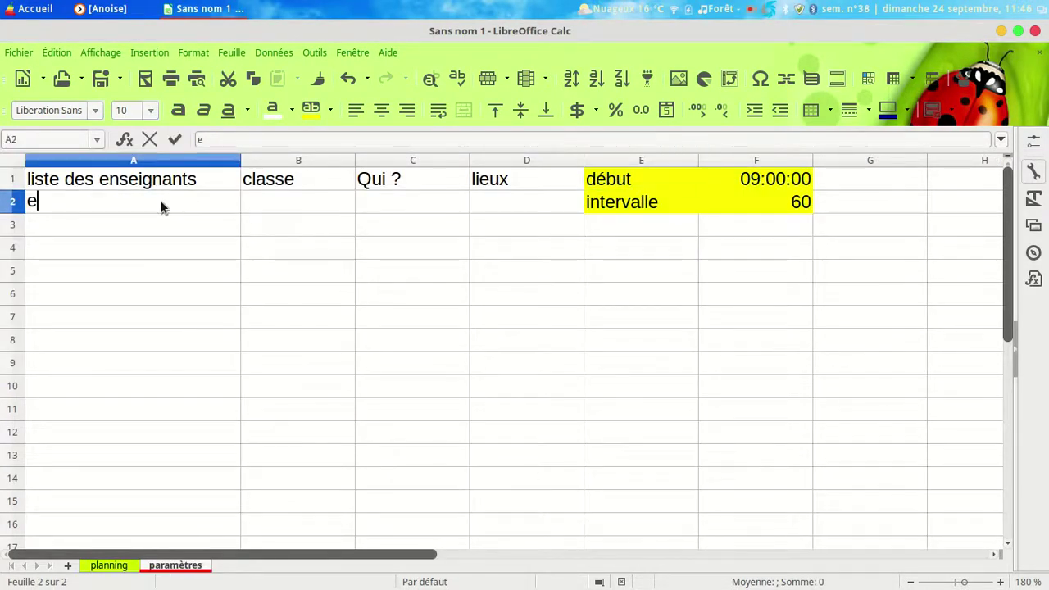
type("nseignant")
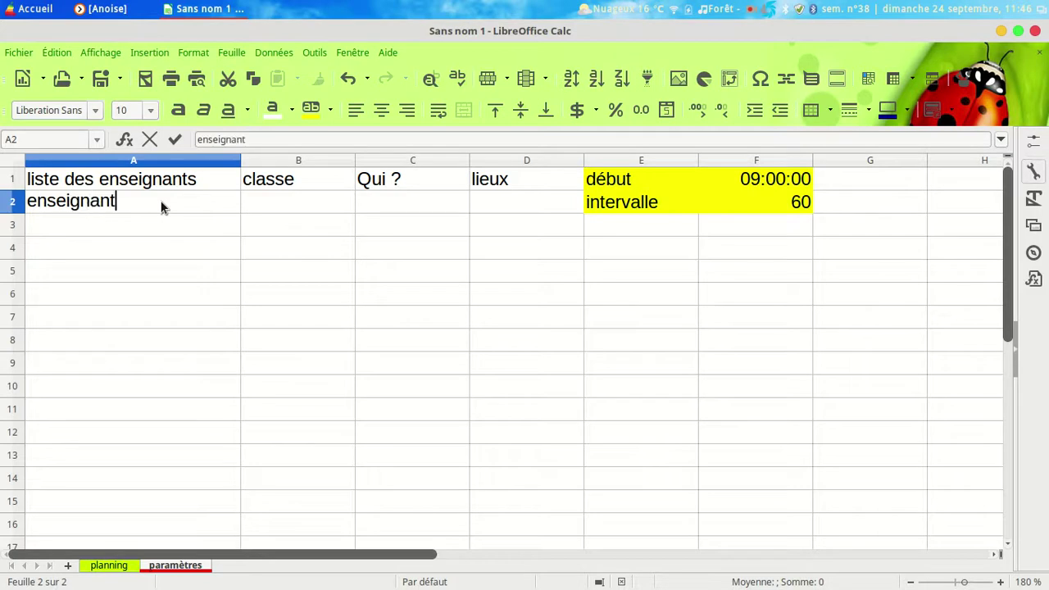
type(" 1")
key("Return")
left_click(223, 210)
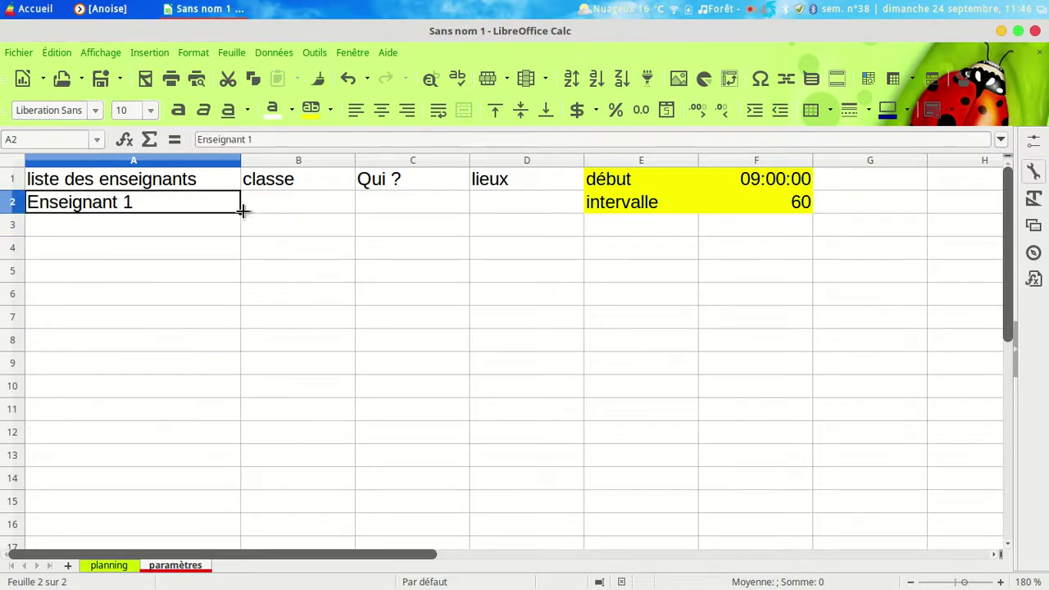
left_click_drag(240, 212, 244, 443)
Enter "Classe 1" in B2 and fill the series down to "Classe 11" in B12.
left_click(310, 204)
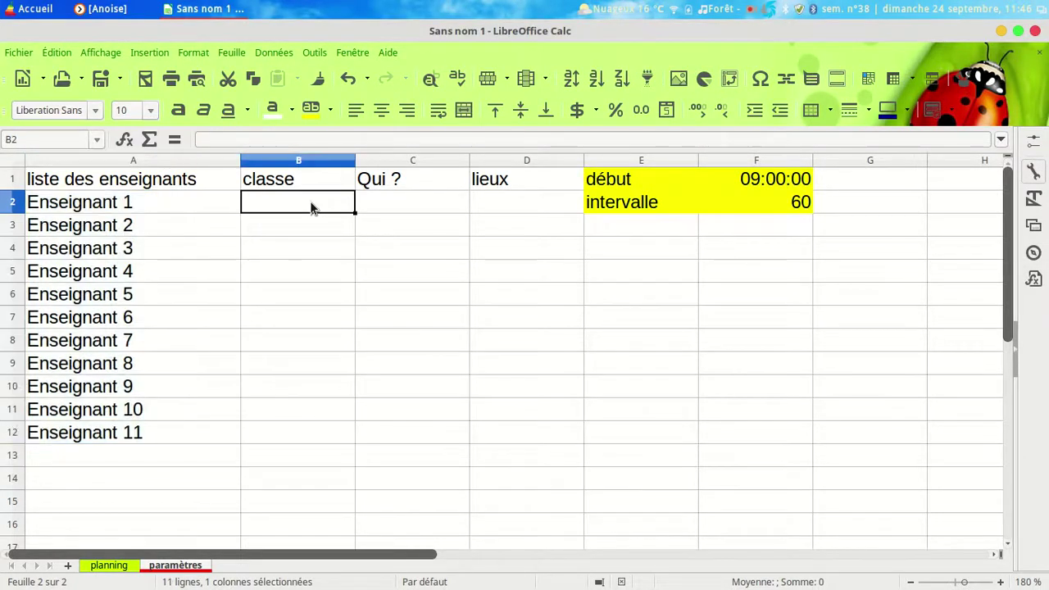
type("classe")
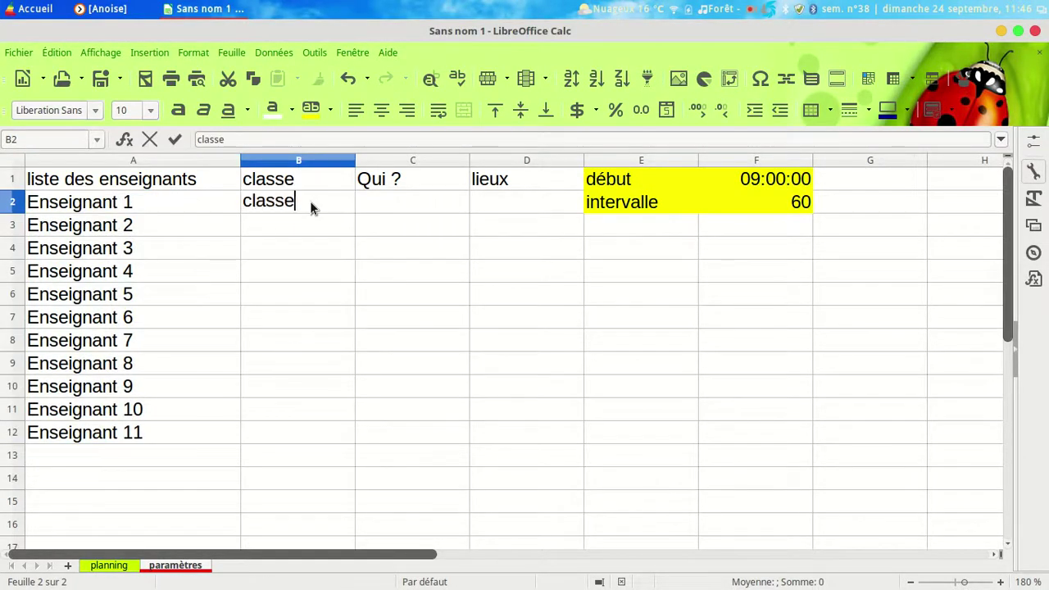
type(" 1")
key("Return")
left_click(335, 205)
left_click_drag(355, 213, 342, 447)
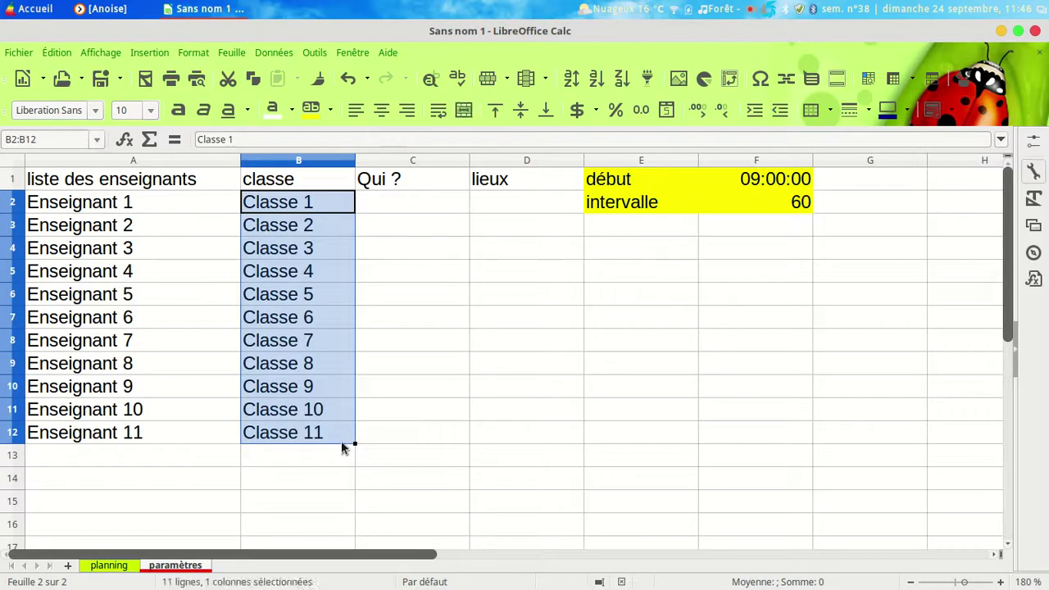
Widen the lieux column D, enter "Lieu 1" in D2 and fill the series down to "Lieu 11" in D12.
left_click(540, 207)
left_click_drag(584, 160, 697, 161)
type("lieu 1")
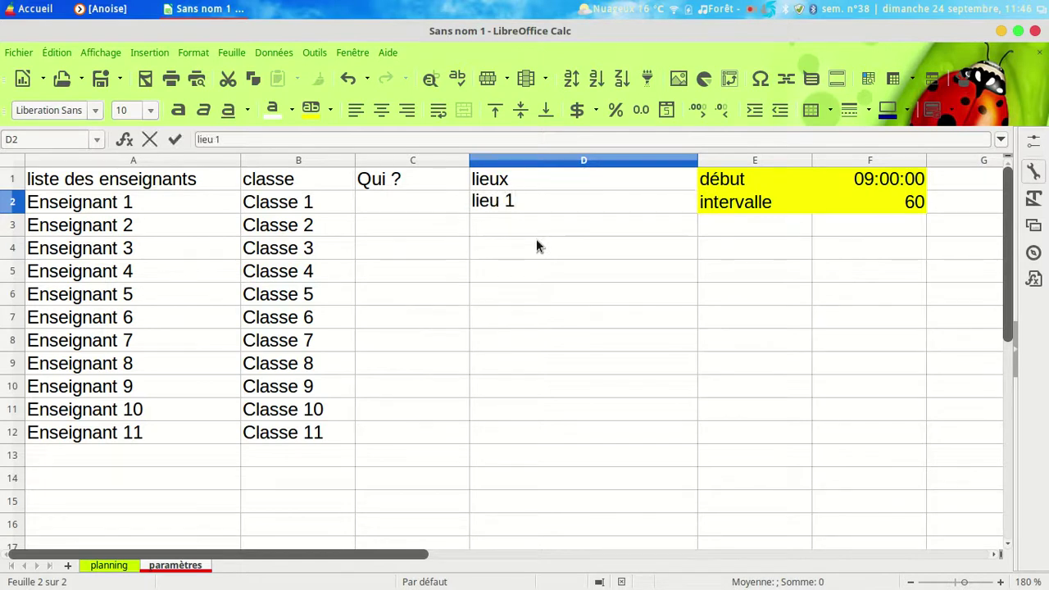
key("Return")
left_click(552, 205)
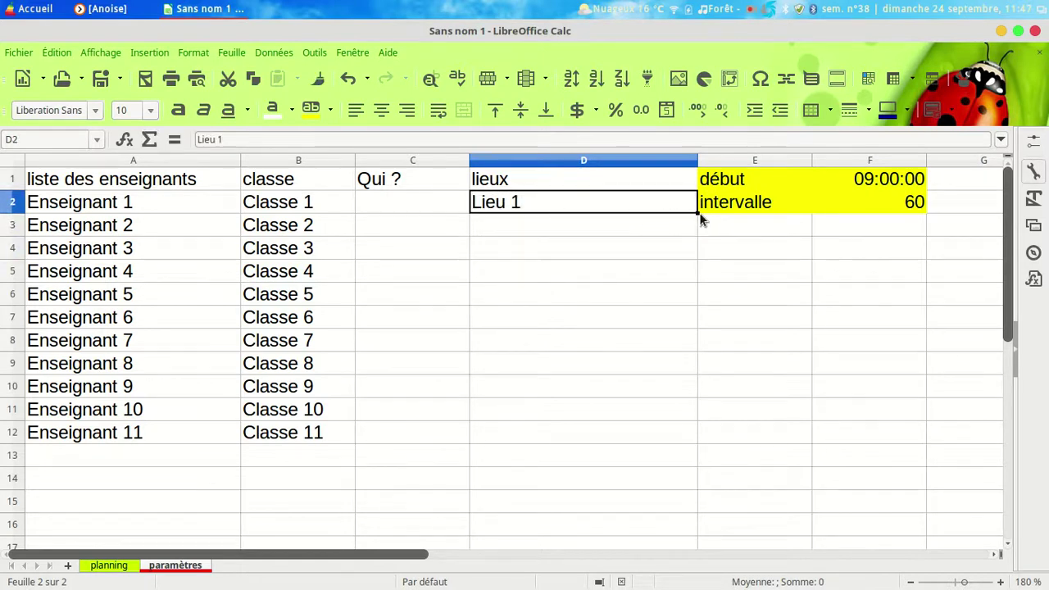
left_click_drag(697, 212, 667, 439)
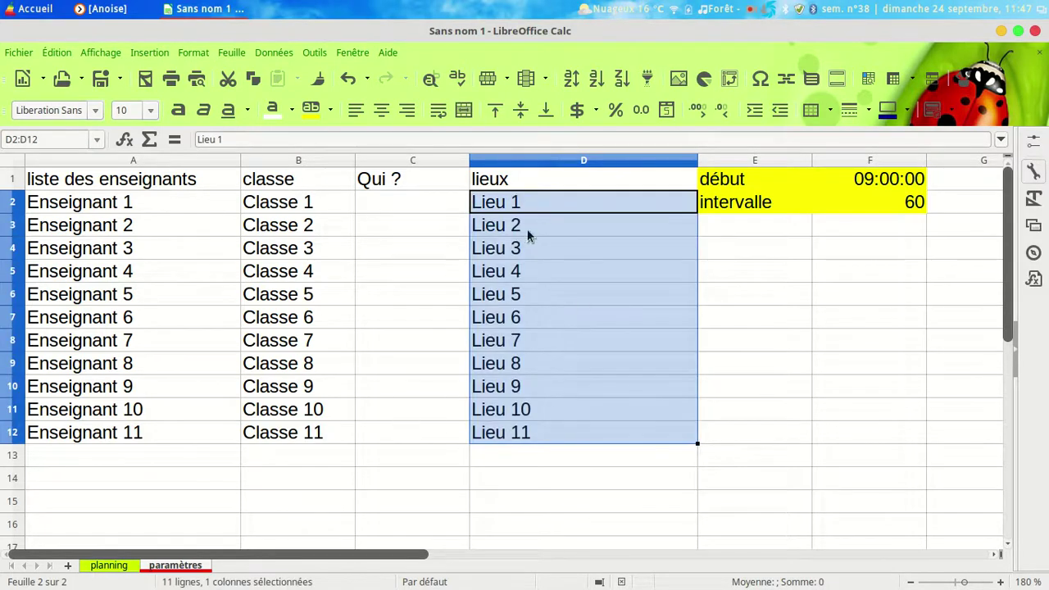
Widen the "Qui ?" column C and fill C2:C12 with the formula =CONCATENER(A2;B2), adjusted for each row.
left_click(420, 205)
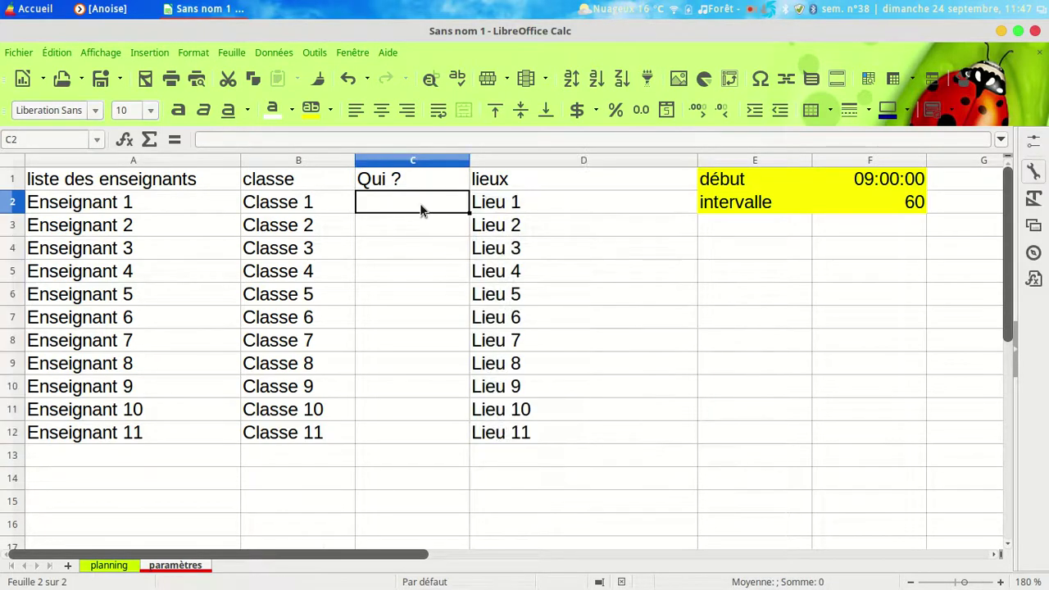
left_click_drag(468, 156, 575, 156)
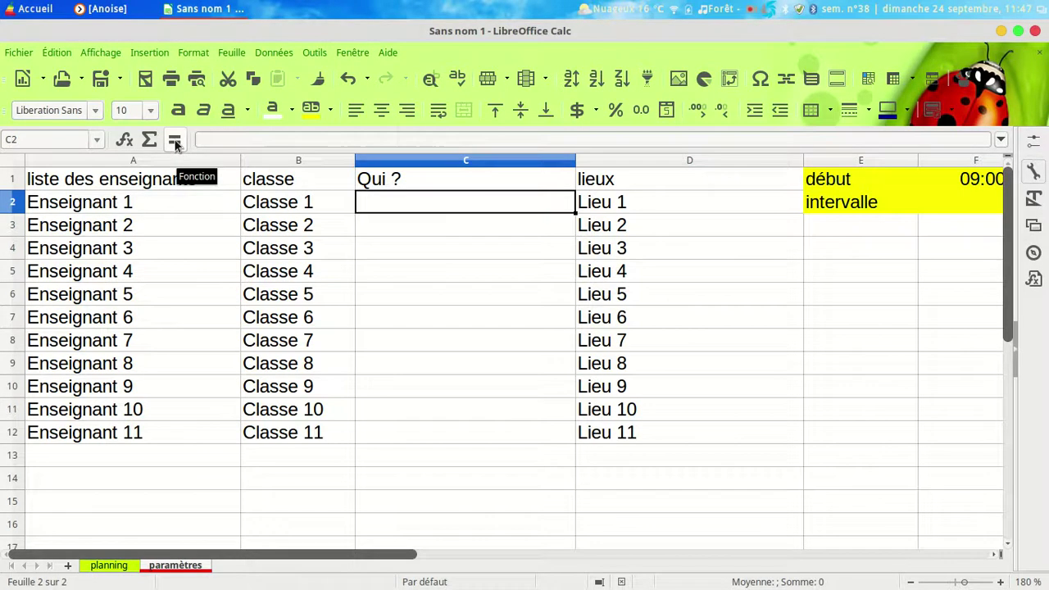
left_click(173, 141)
type("concate")
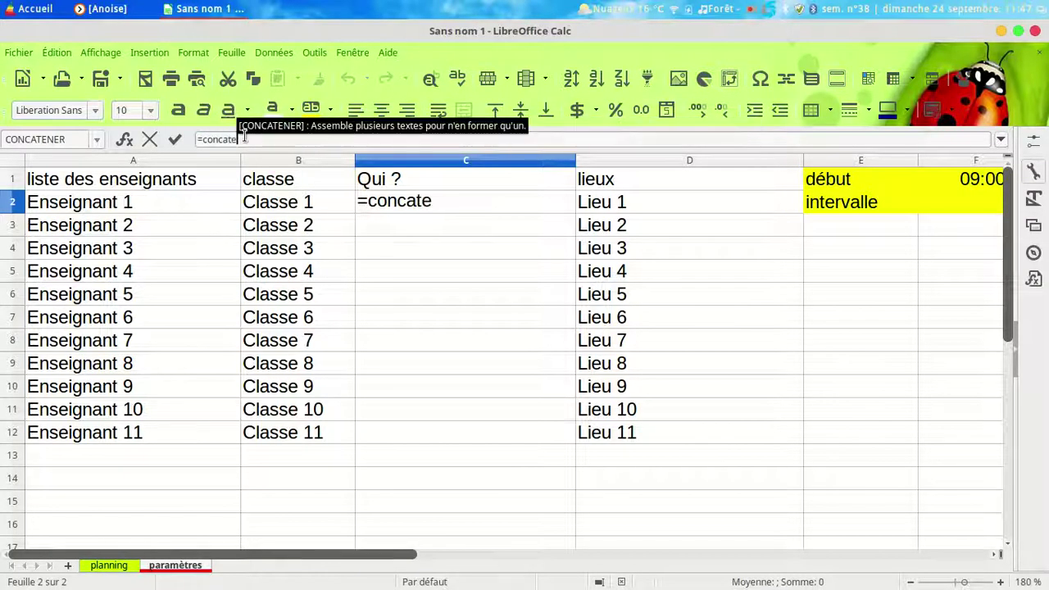
type("ner(")
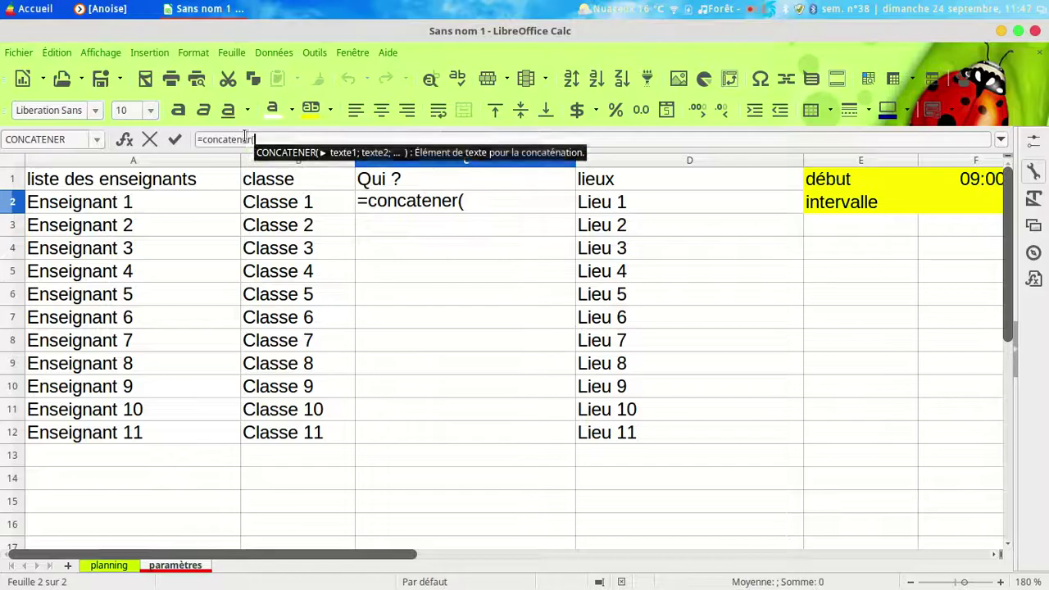
left_click(92, 202)
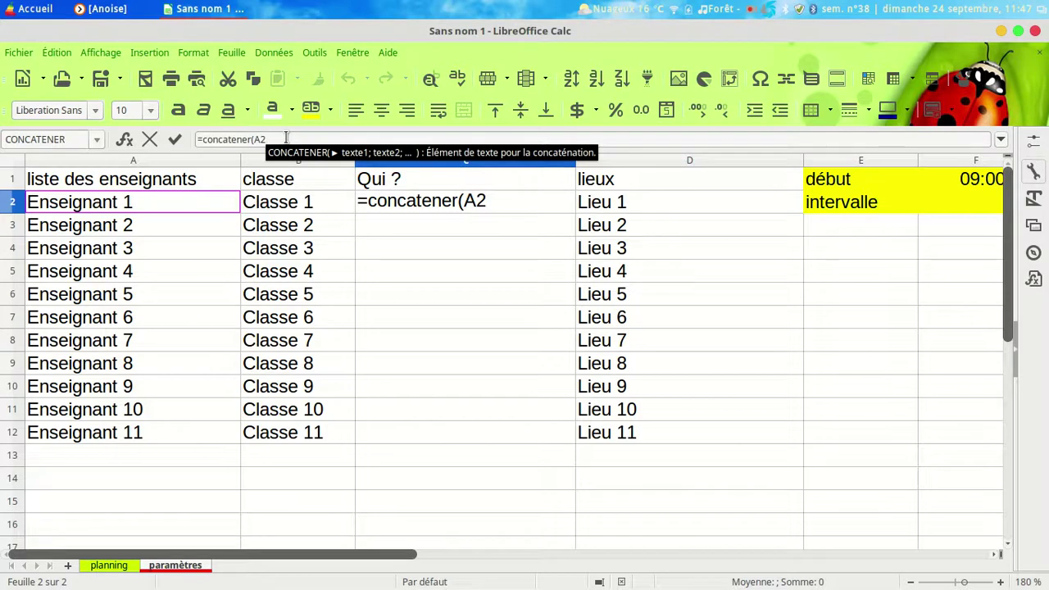
type(";")
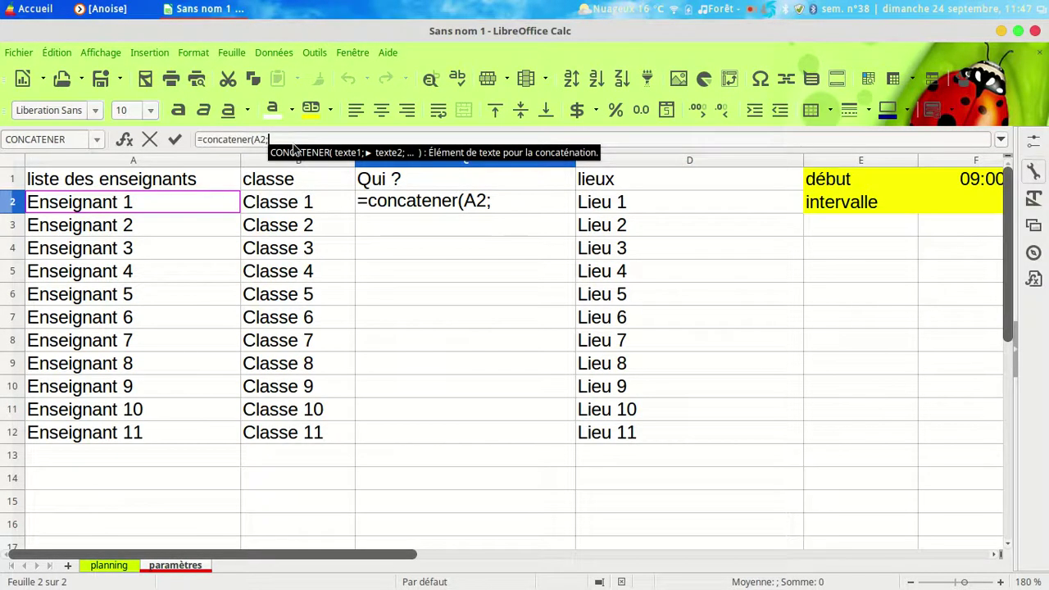
left_click(282, 206)
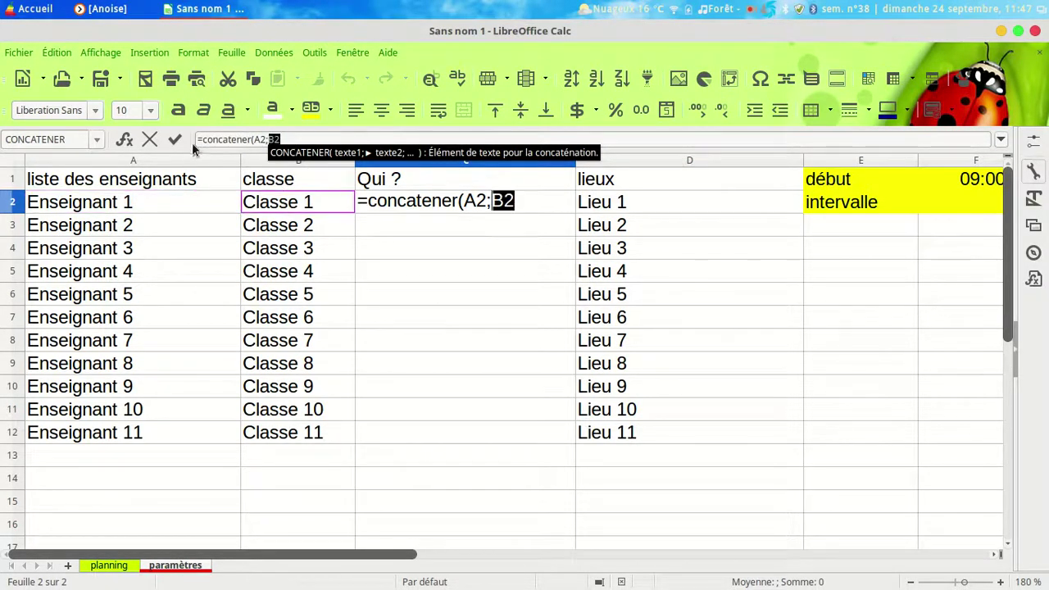
left_click(285, 139)
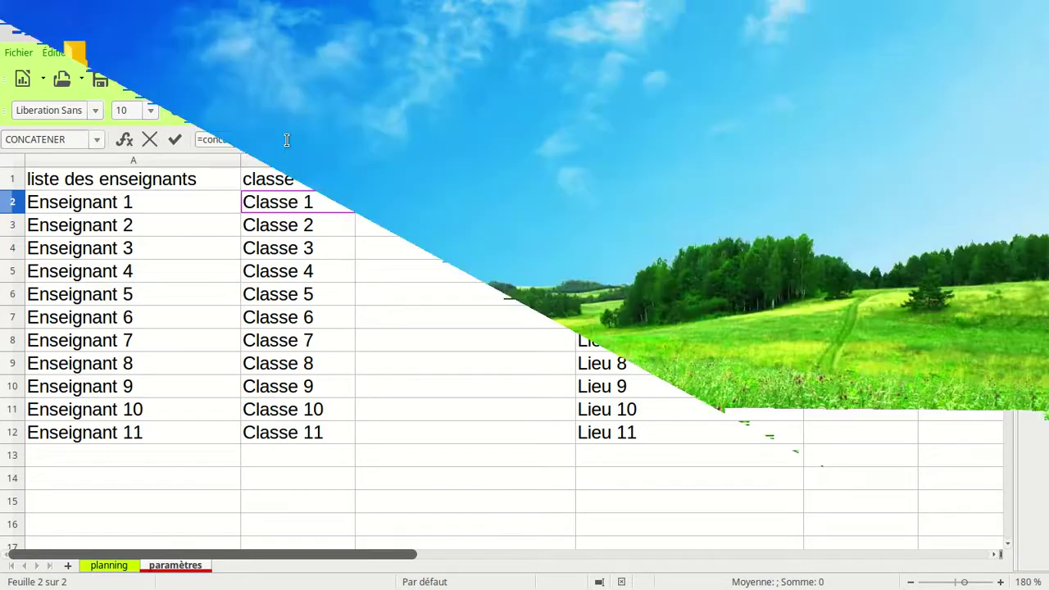
type(")")
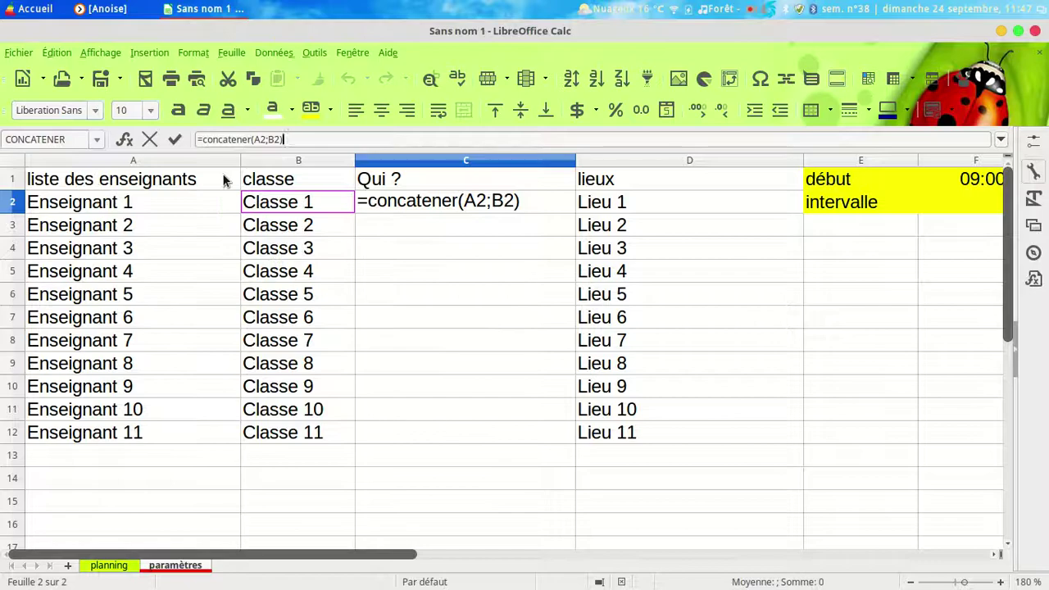
left_click(176, 141)
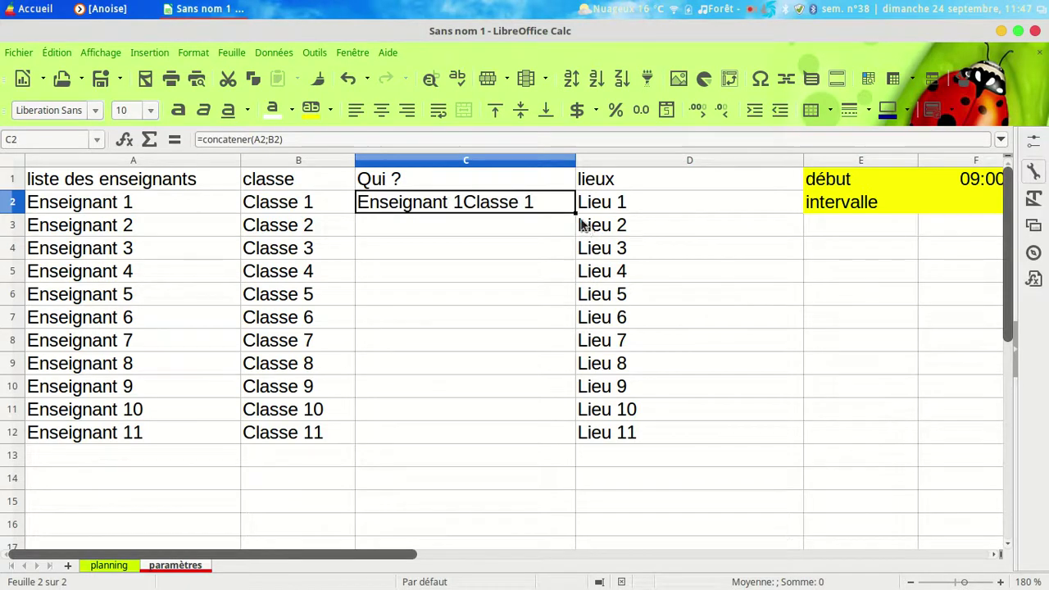
left_click_drag(577, 213, 577, 442)
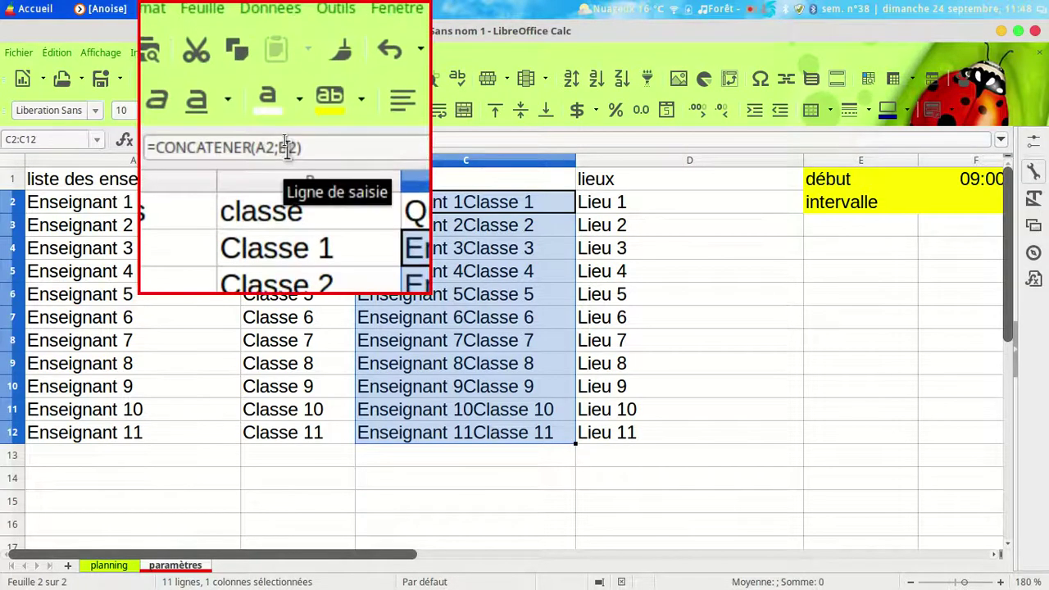
Add the separator " ," to the C2 formula, making it =CONCATENER(A2;" ,";B2), and fill it down to C12.
left_click(278, 148)
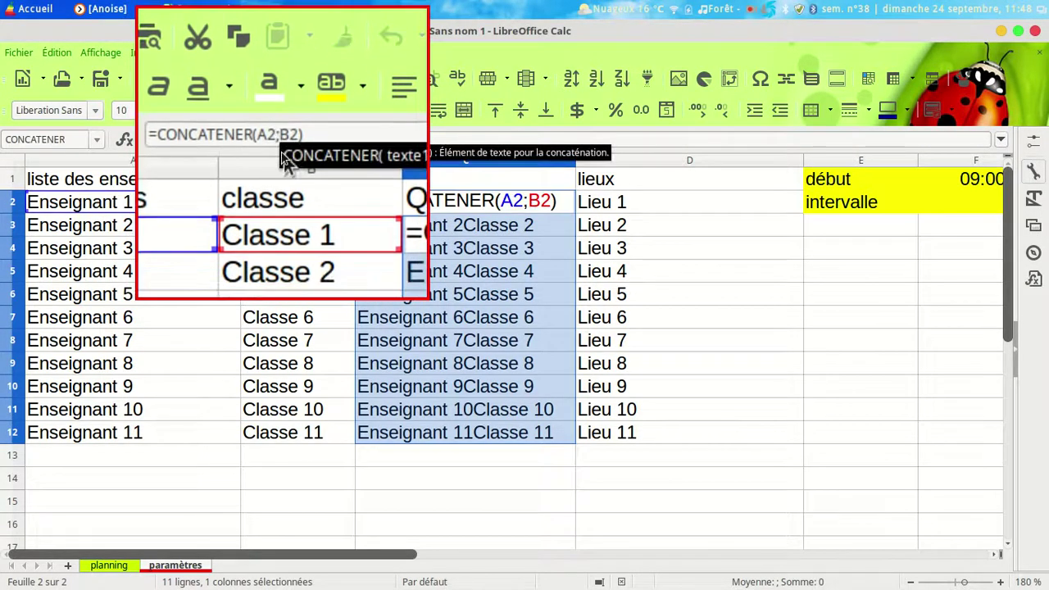
type("\"")
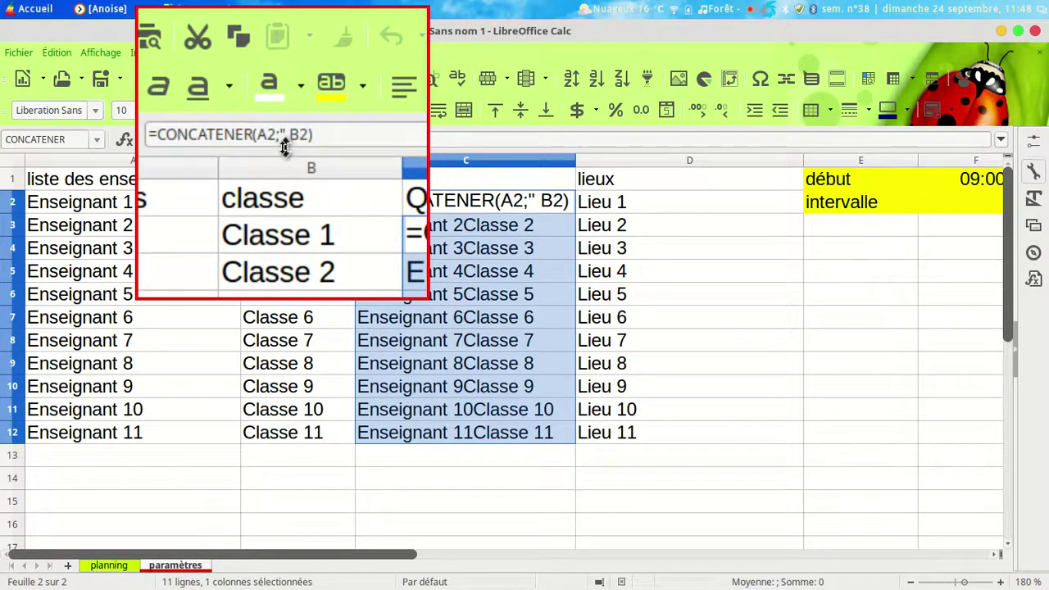
type(" ,")
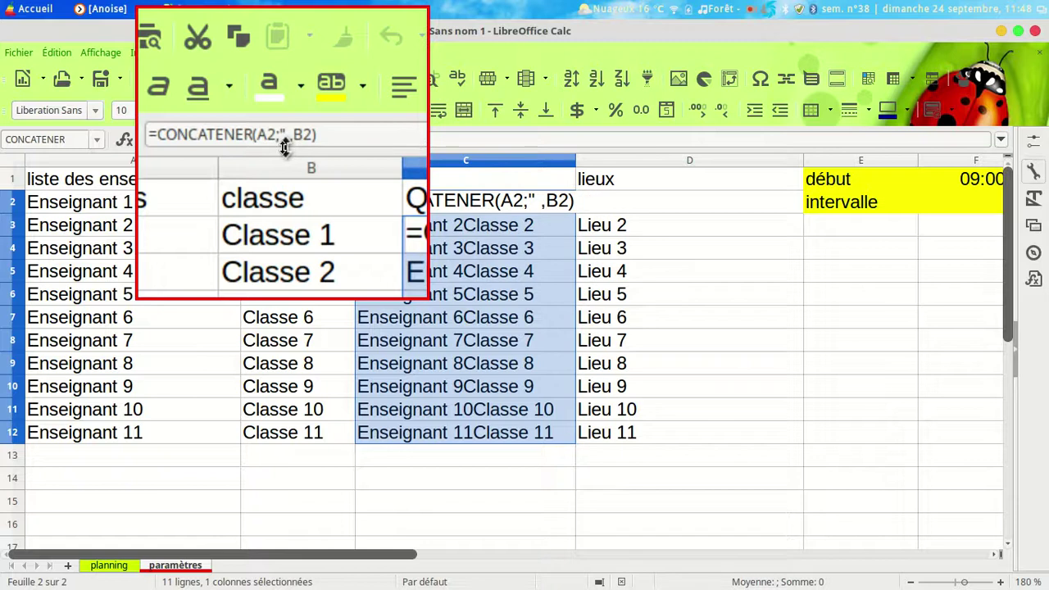
type("\";")
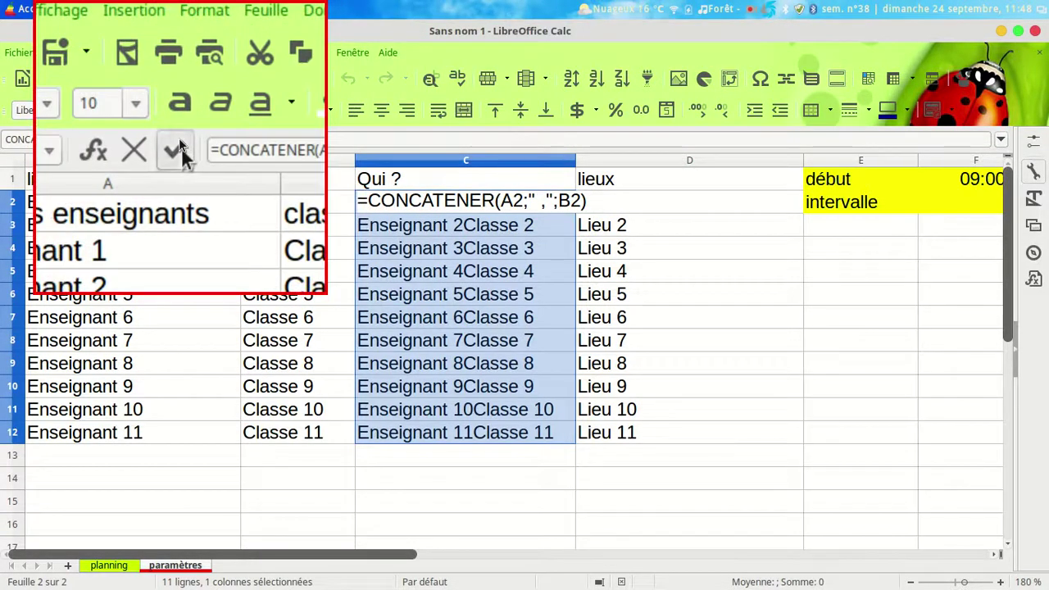
left_click(178, 150)
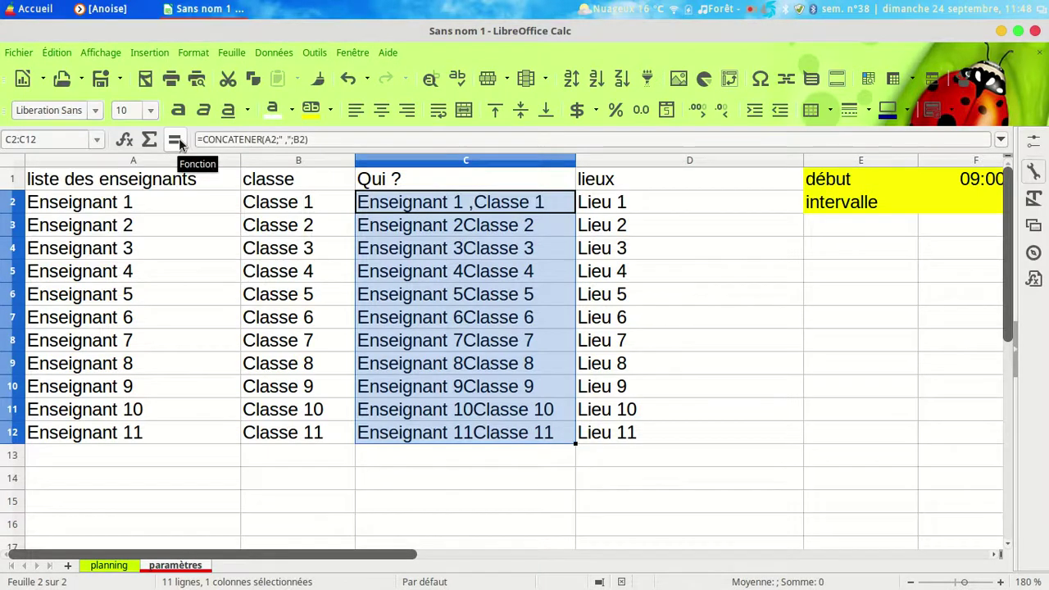
left_click(557, 207)
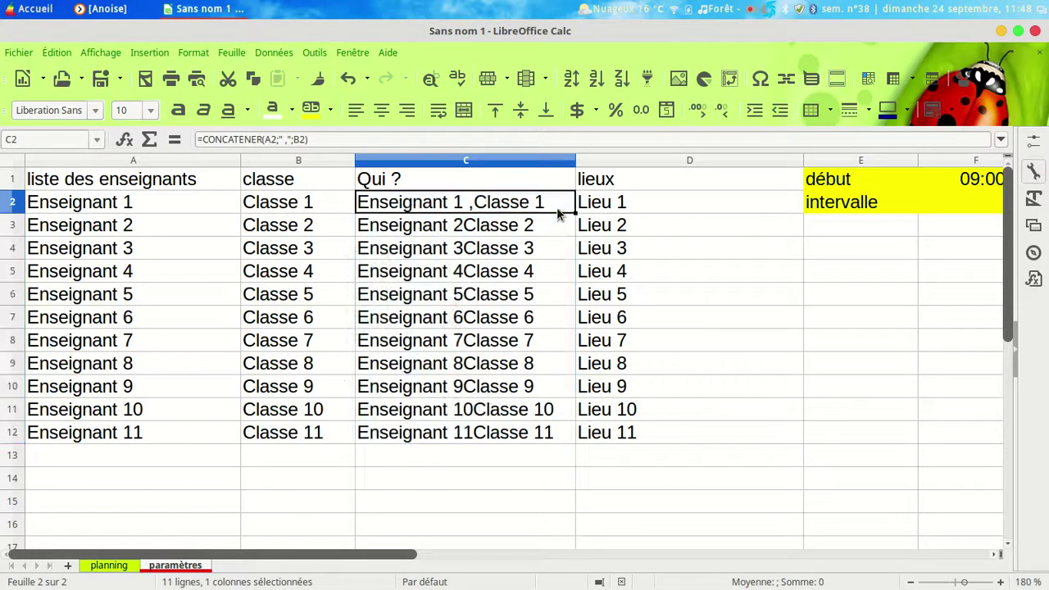
left_click_drag(576, 213, 570, 442)
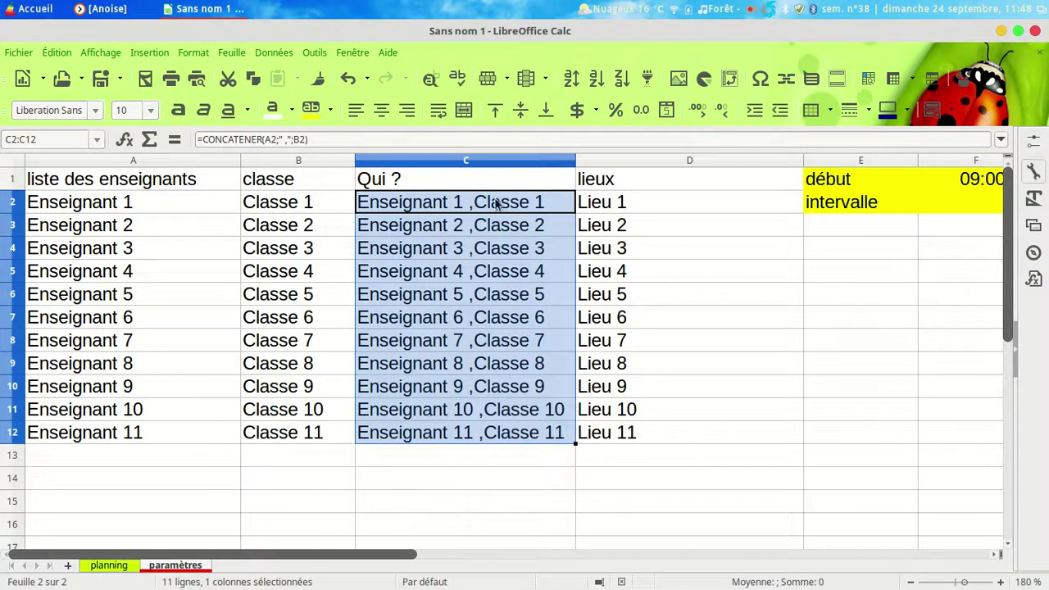
Enter a line of dashes in A13 and a shorter line of dashes in B13, below the teacher and class lists.
left_click(168, 460)
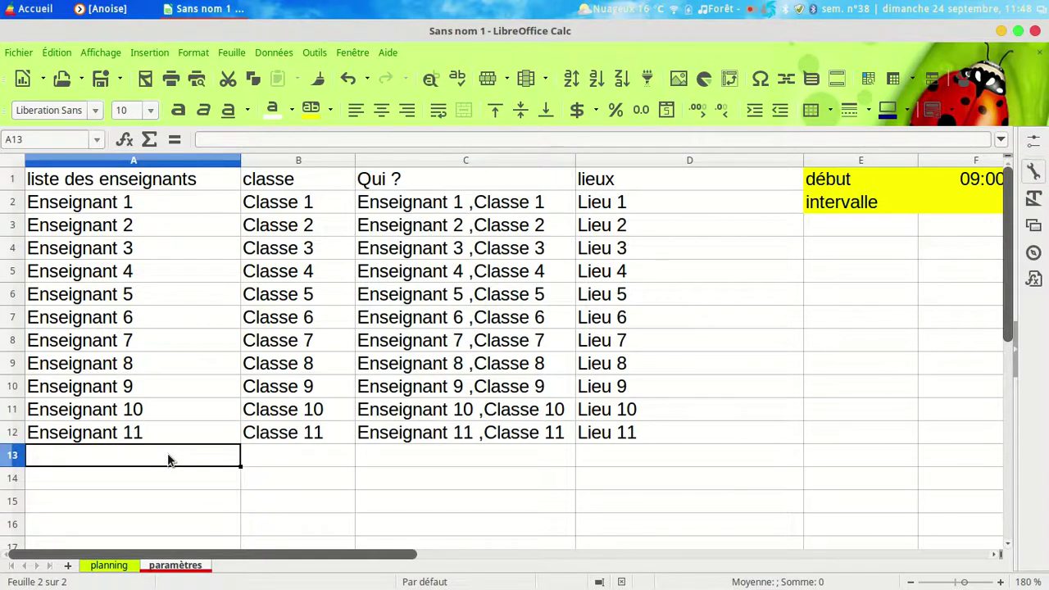
type("------------------------")
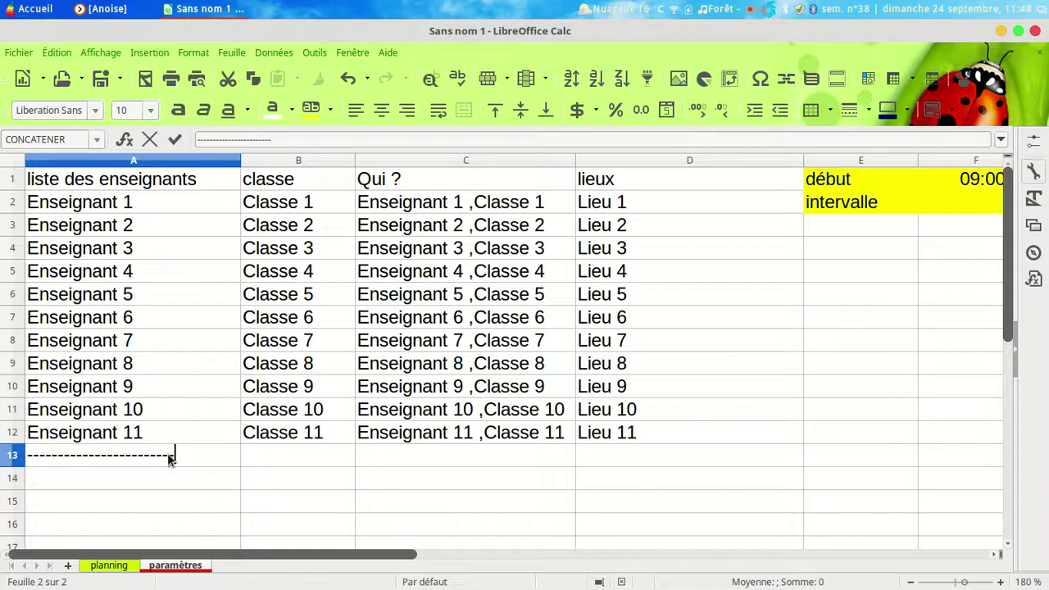
key("Return")
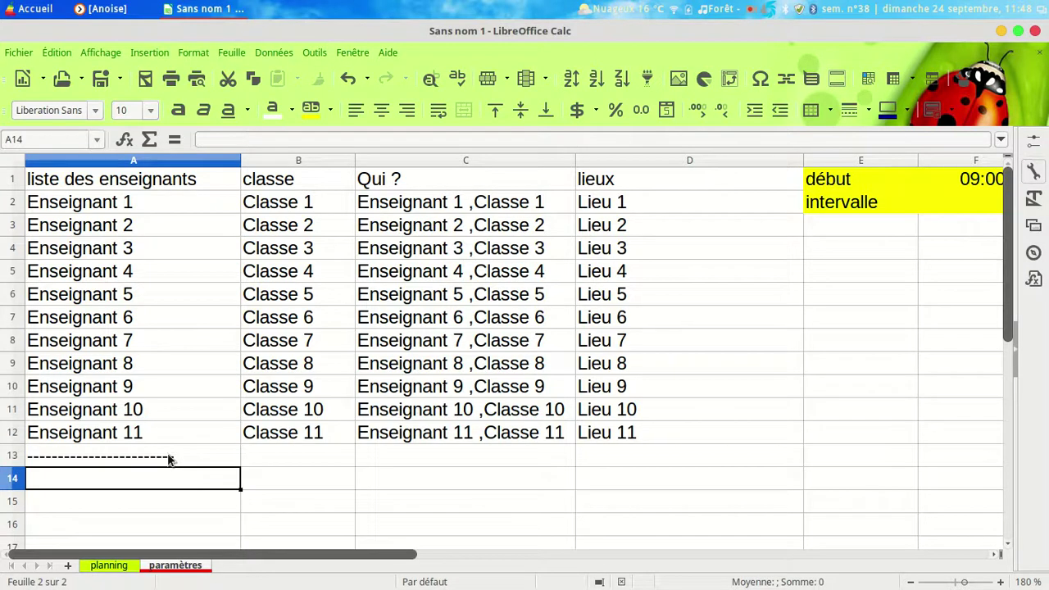
left_click(282, 459)
type("--------")
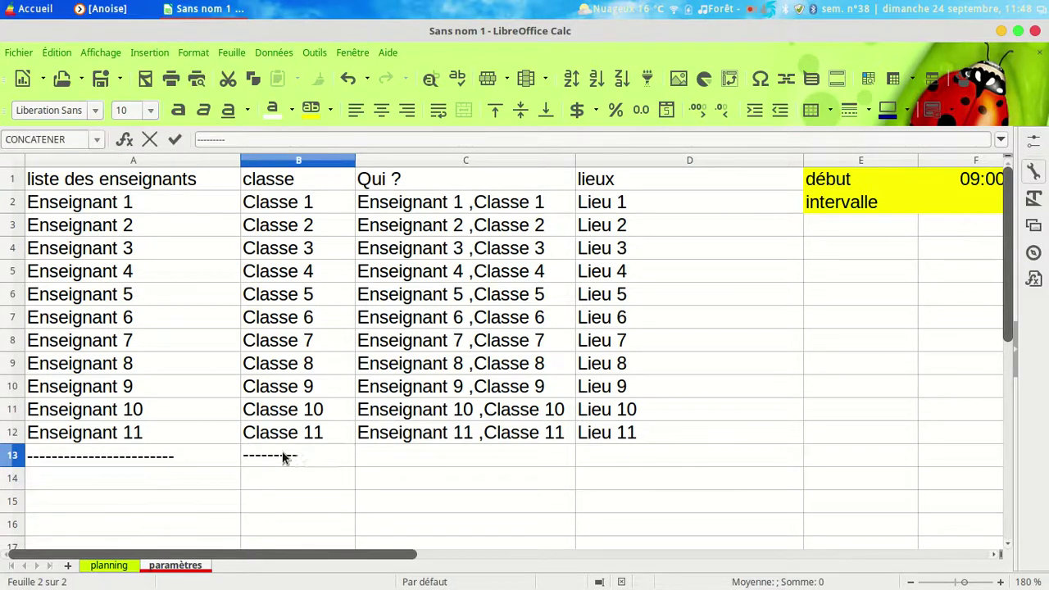
key("Return")
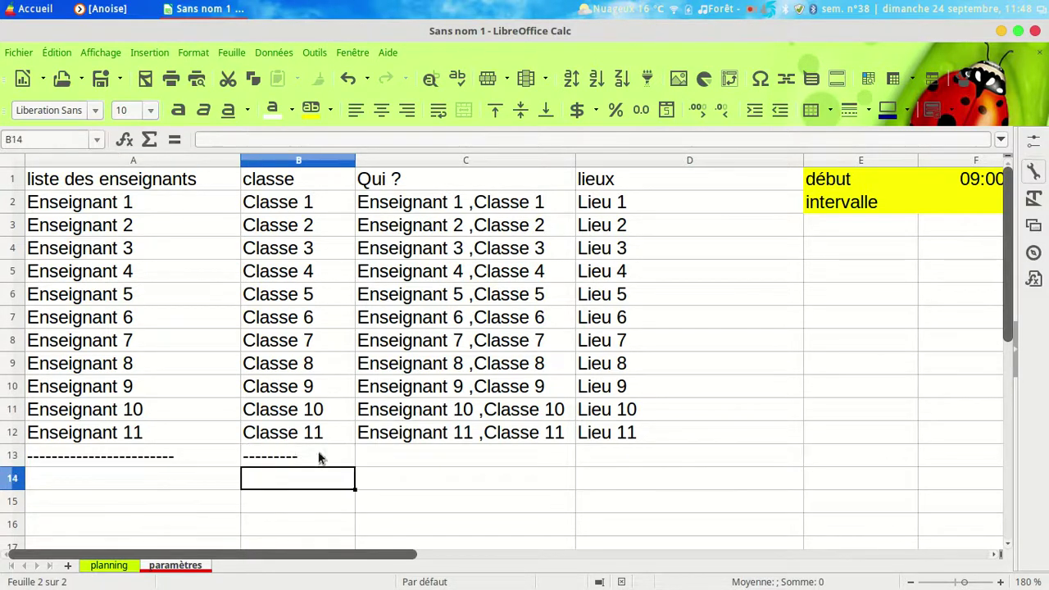
Extend the concatenation formula from C12 to C13 and enter a line of dashes in D13.
left_click(540, 439)
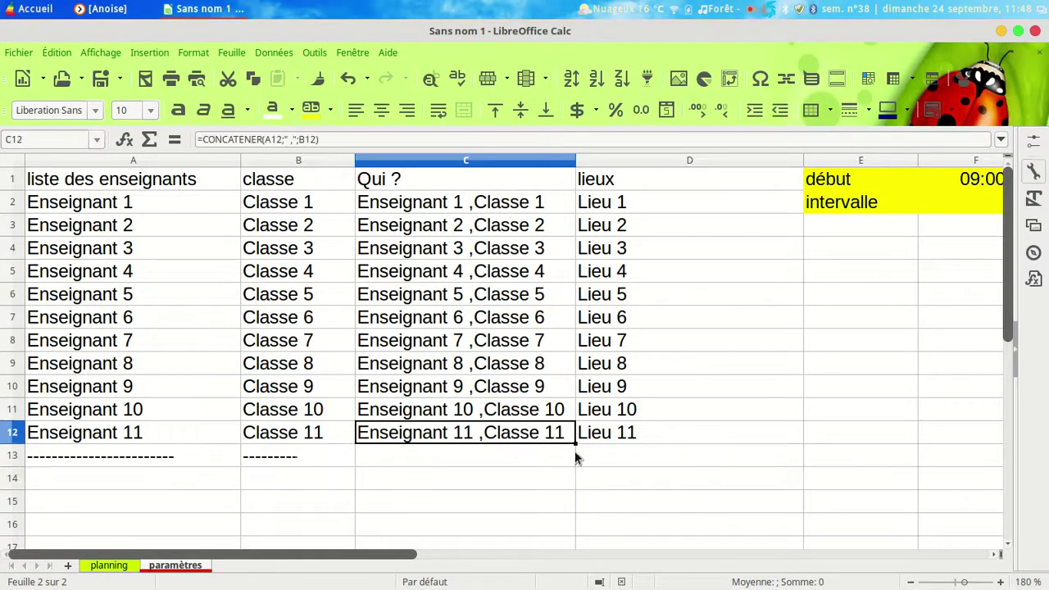
left_click_drag(574, 453, 574, 458)
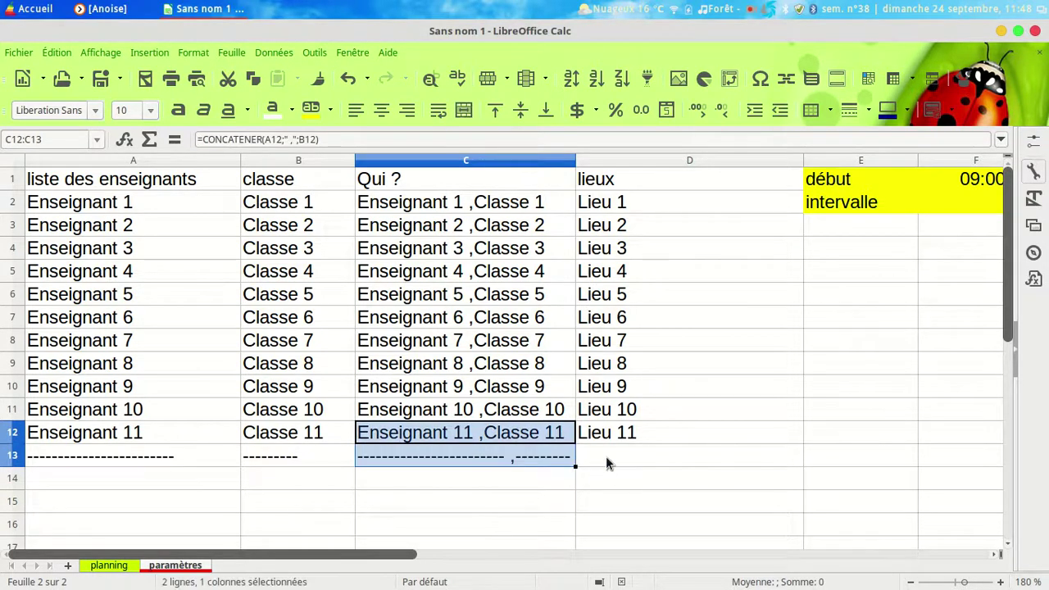
left_click(605, 456)
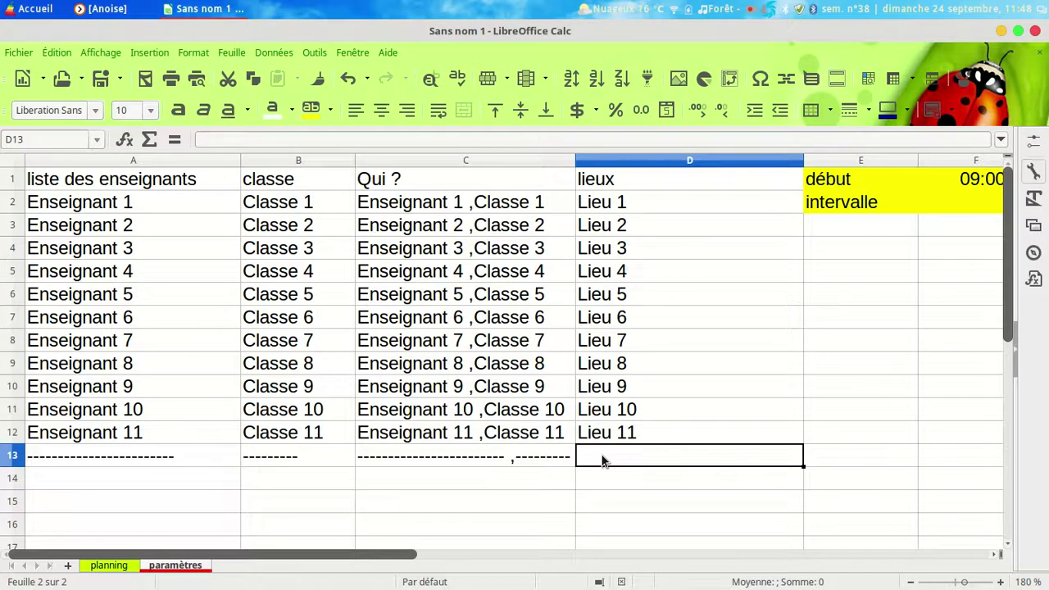
type("-----------------")
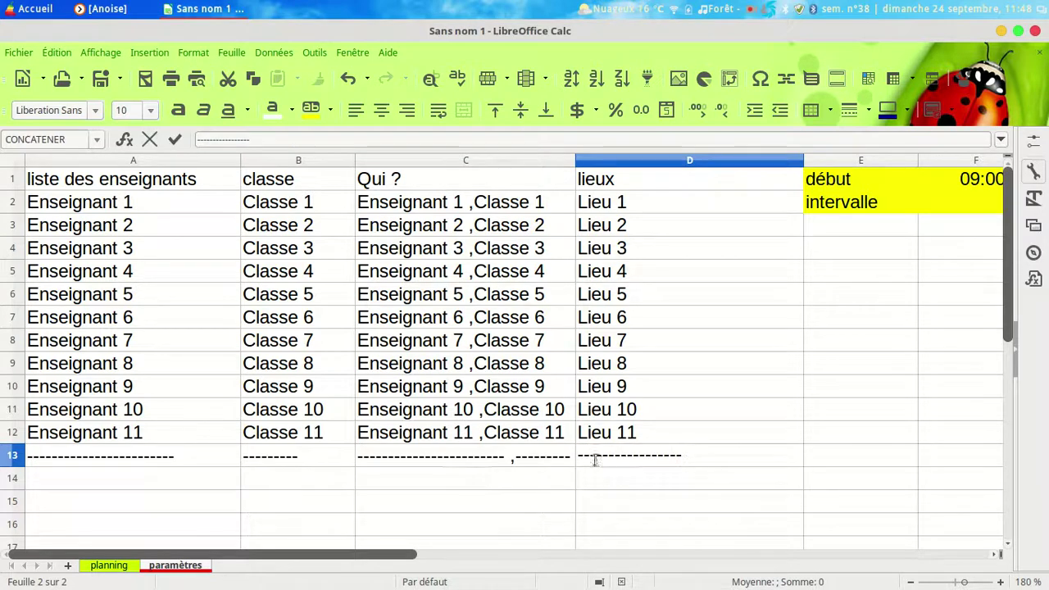
left_click(174, 139)
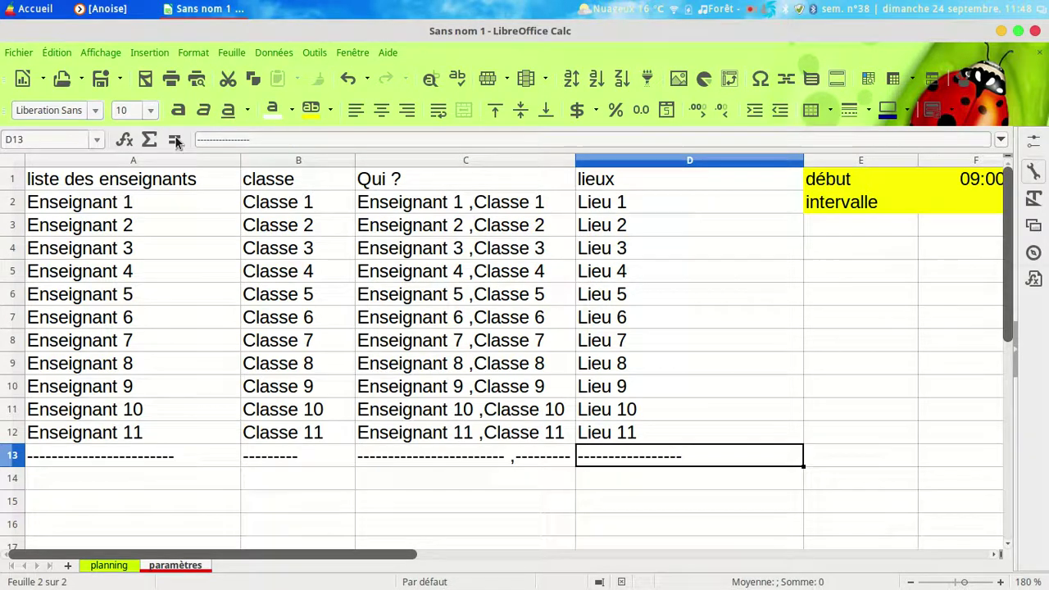